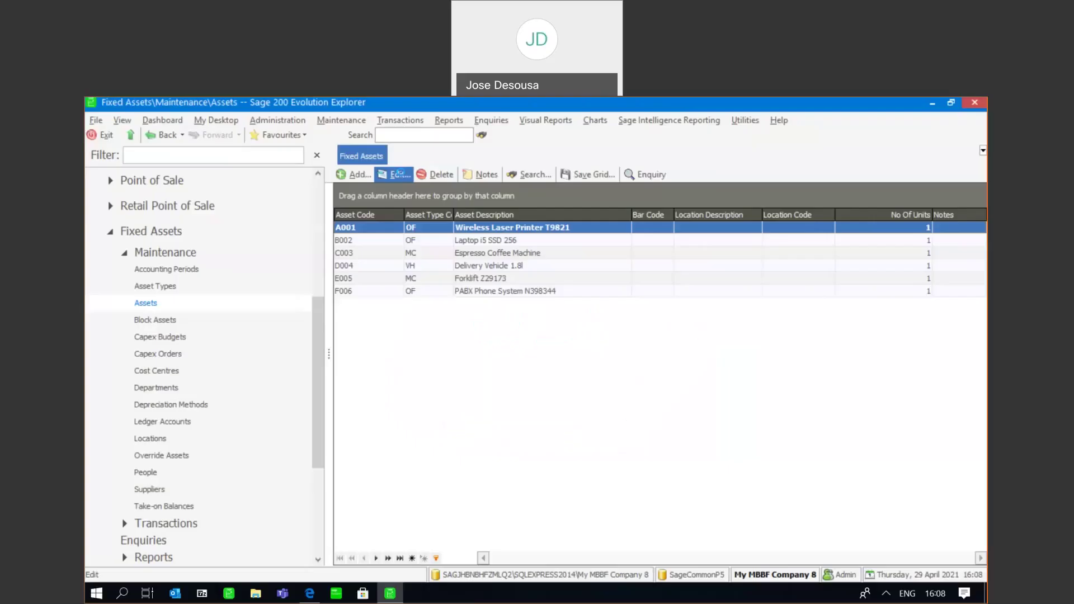
Step: Review the printer asset and the Furniture asset type's ledger accounts unchanged, then show the Maintenance overview
click(406, 178)
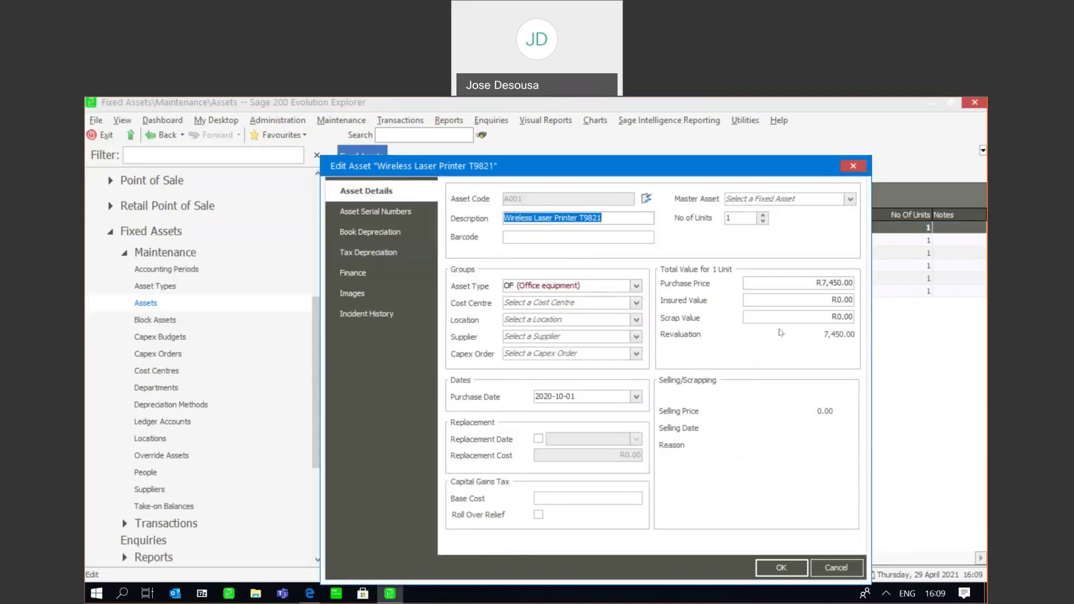
click(772, 567)
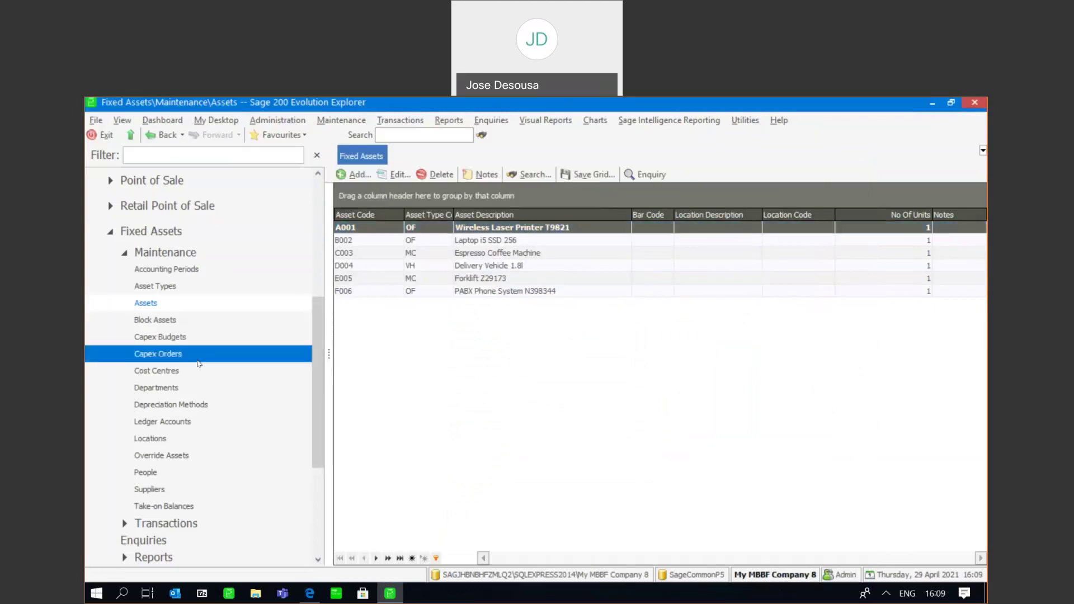
click(195, 288)
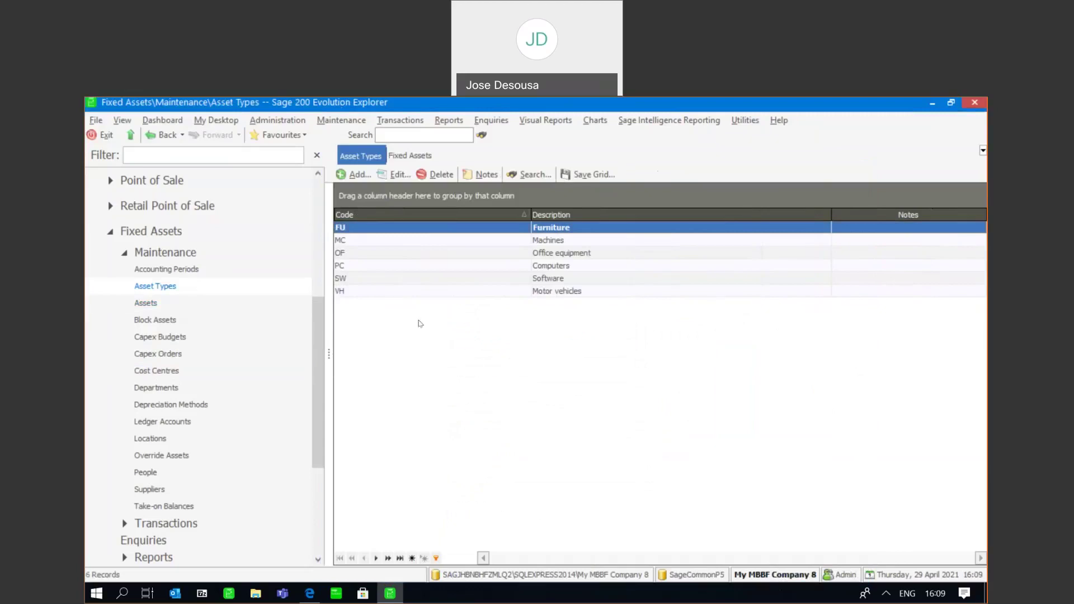
click(400, 174)
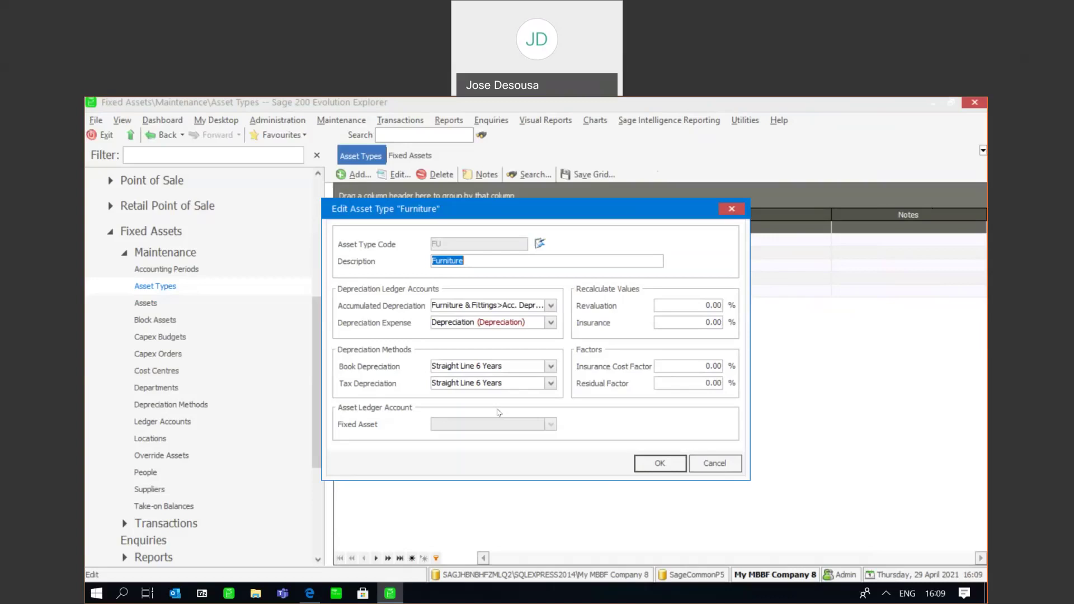
click(702, 462)
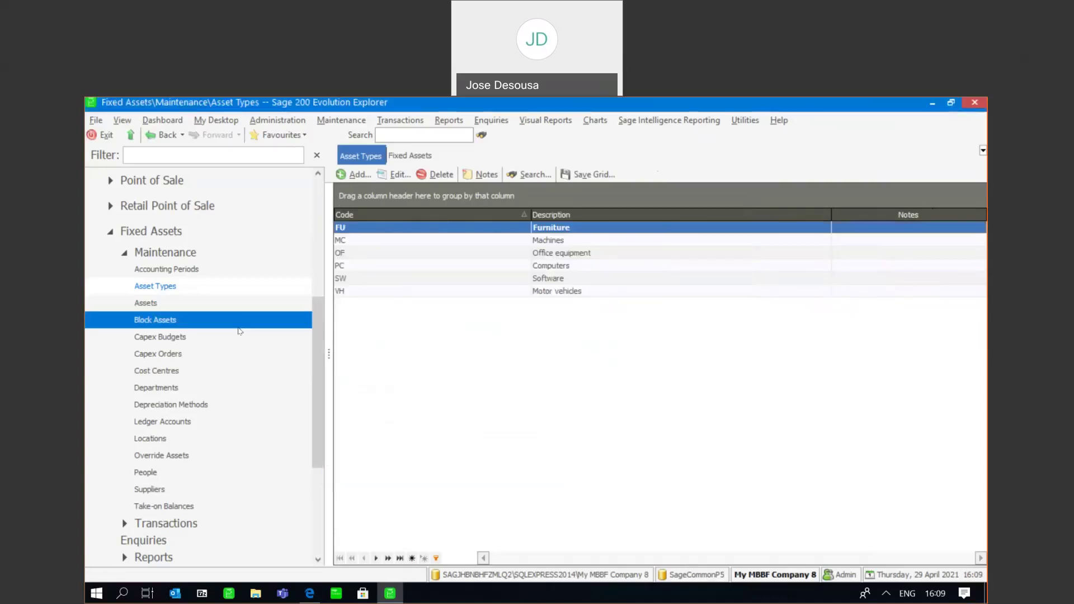
click(207, 253)
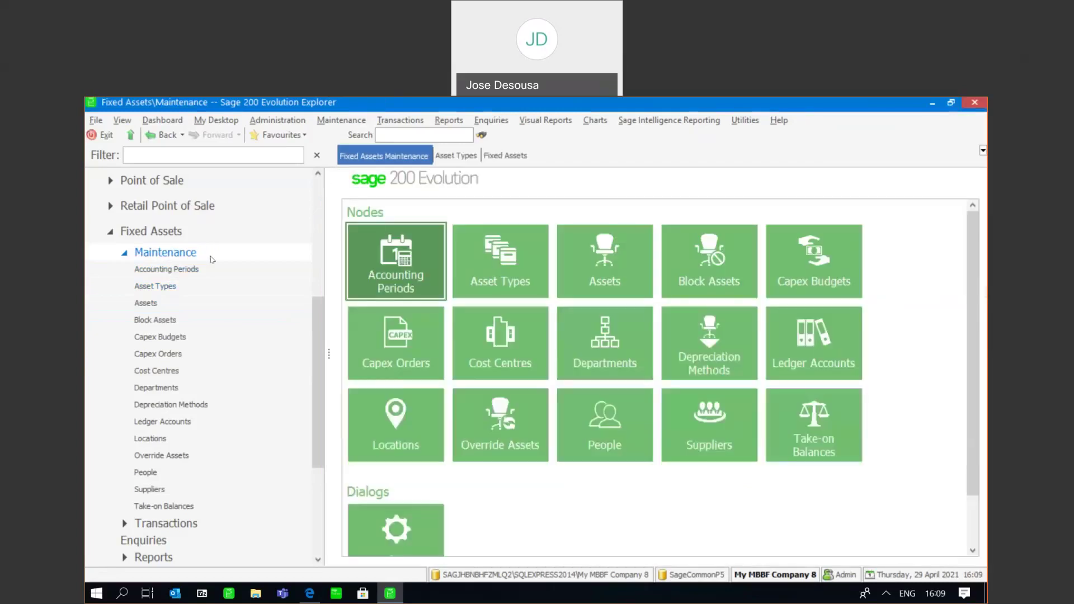
Step: Show the Fixed Assets Defaults' Local Integration page, where no Depreciation Journal Batch is selected
click(393, 547)
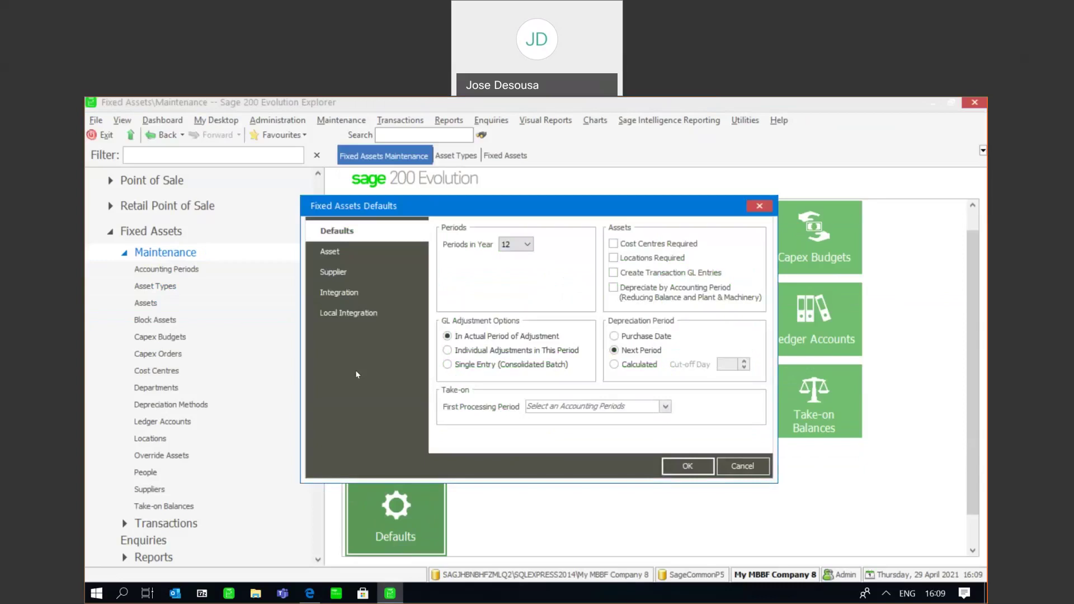
click(381, 298)
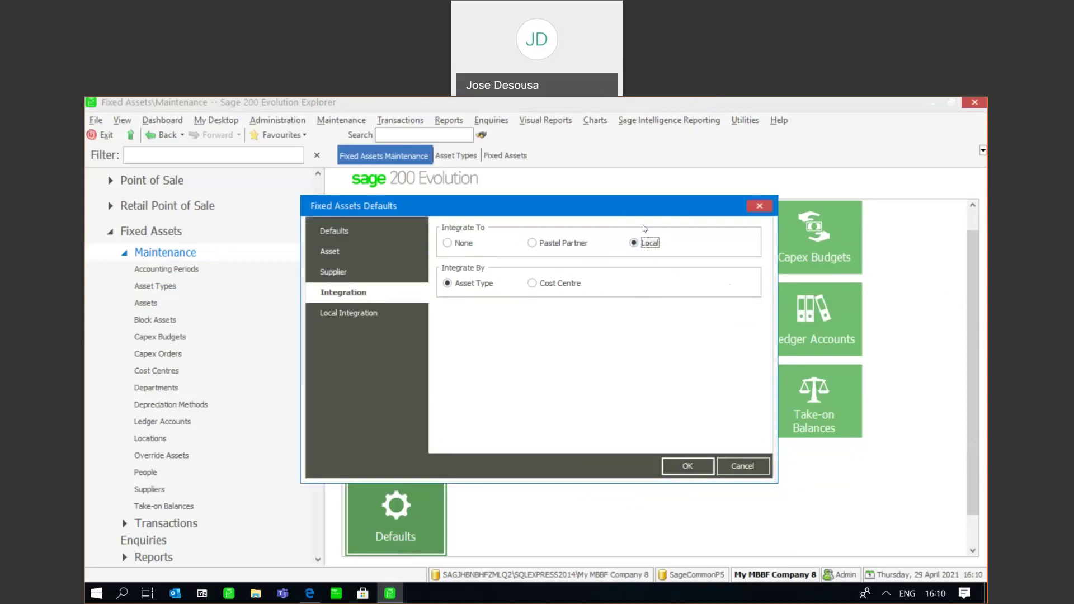
click(366, 312)
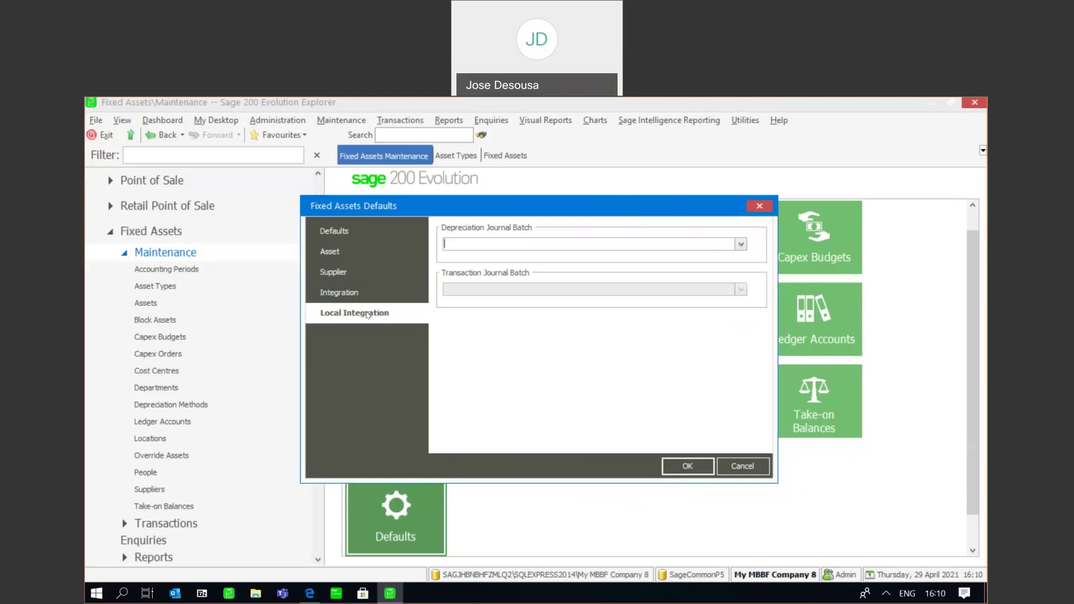
Step: Enable Create Transaction GL Entries in the fixed-asset defaults, save past the journal batch warning, and open General Ledger
click(355, 228)
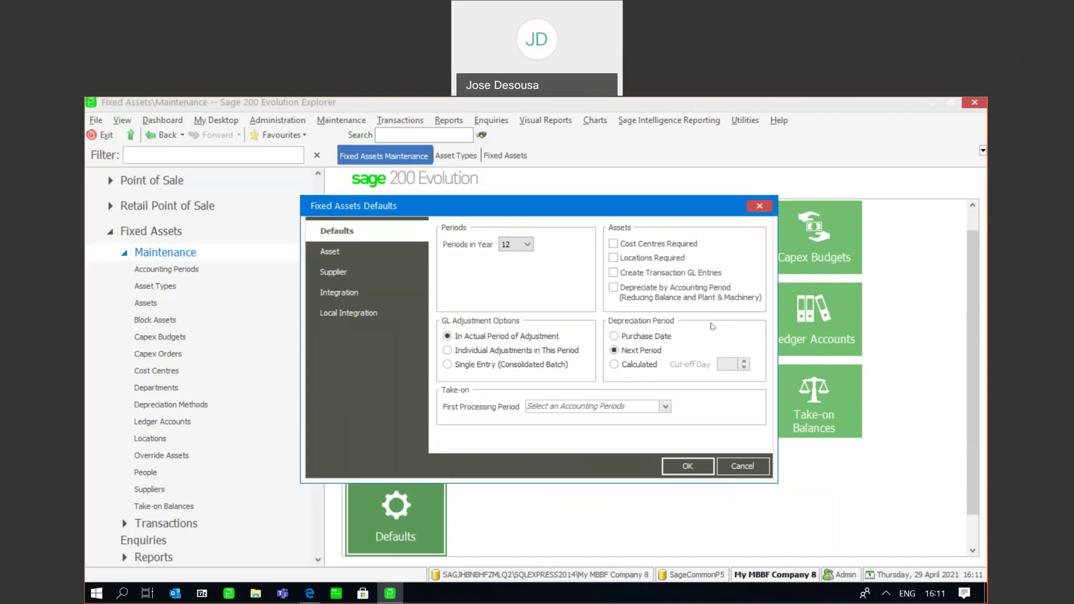
click(613, 274)
click(672, 477)
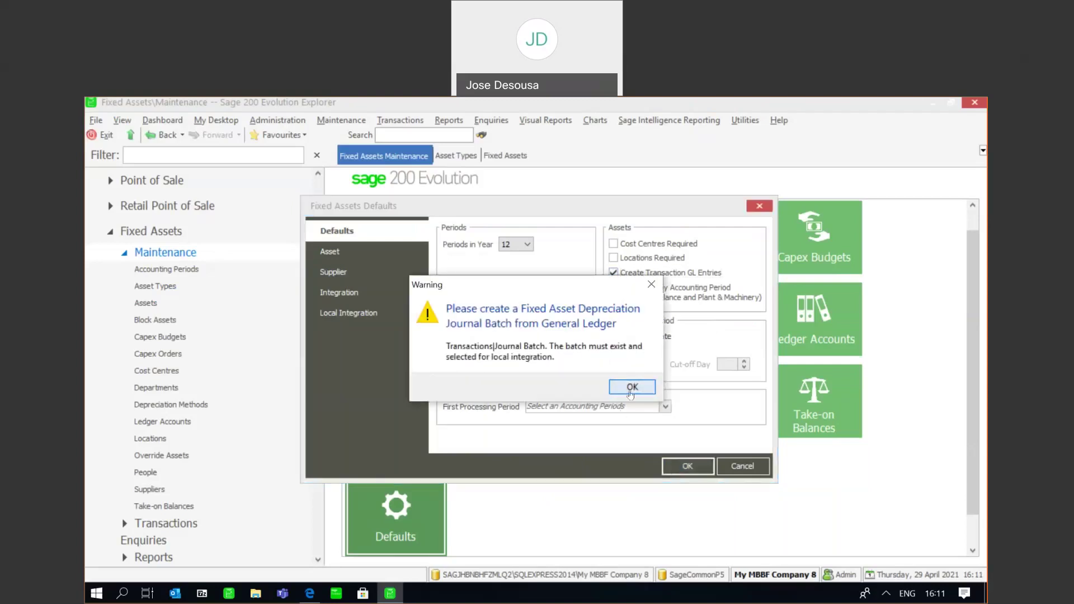
click(631, 388)
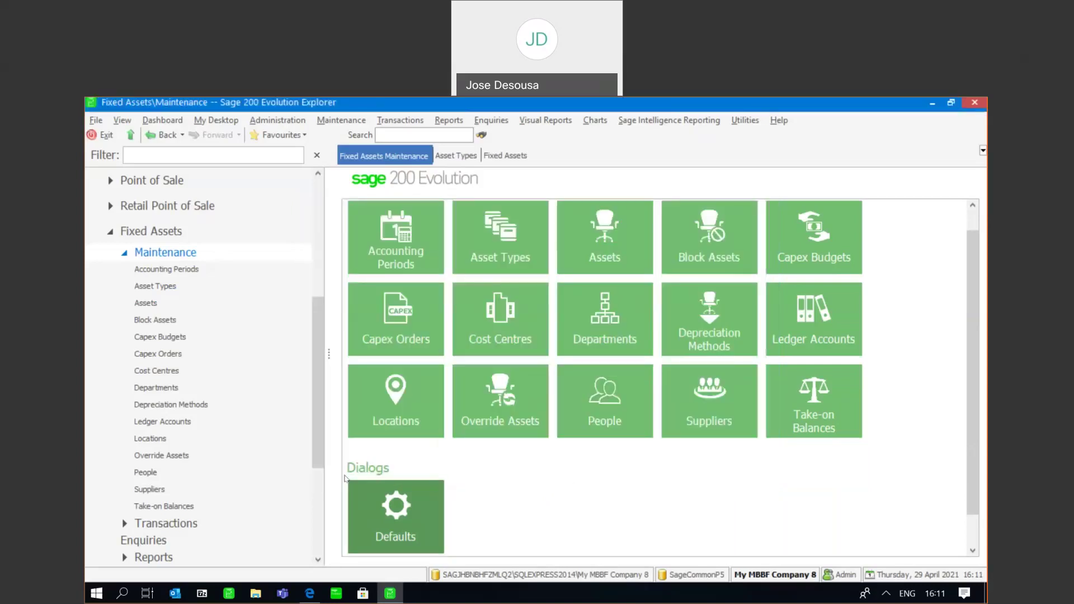
drag(322, 430, 323, 305)
click(195, 284)
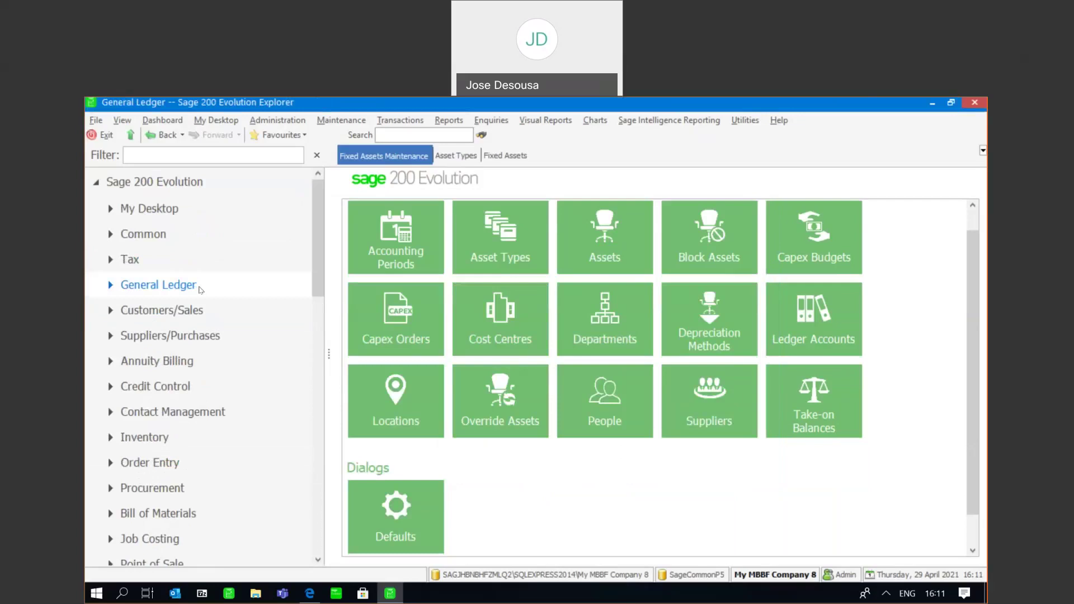
Step: Open the General Ledger Journal Batches list
click(110, 286)
click(145, 322)
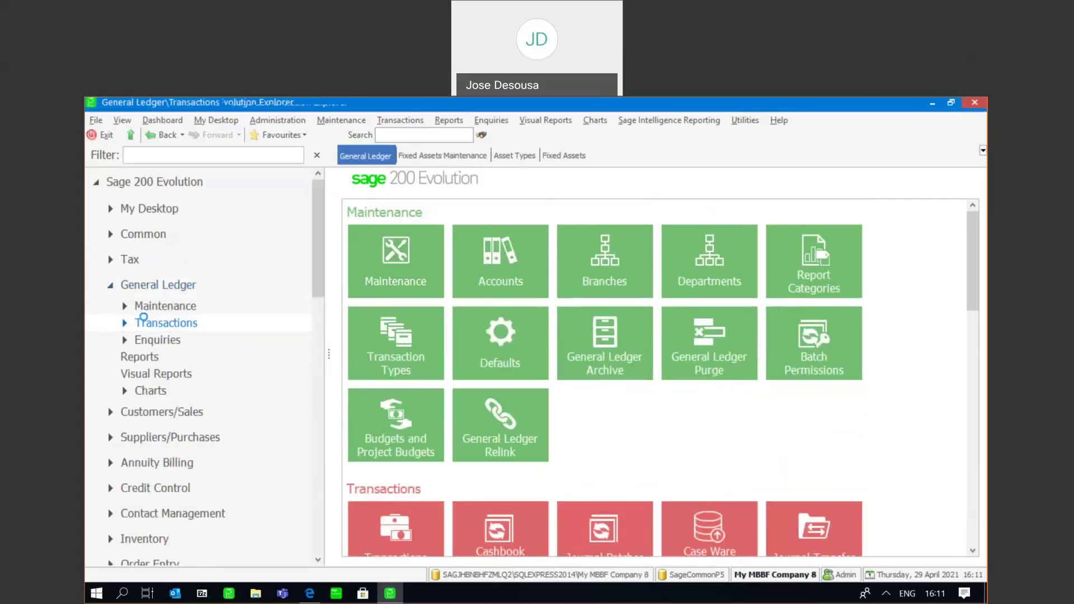
click(479, 255)
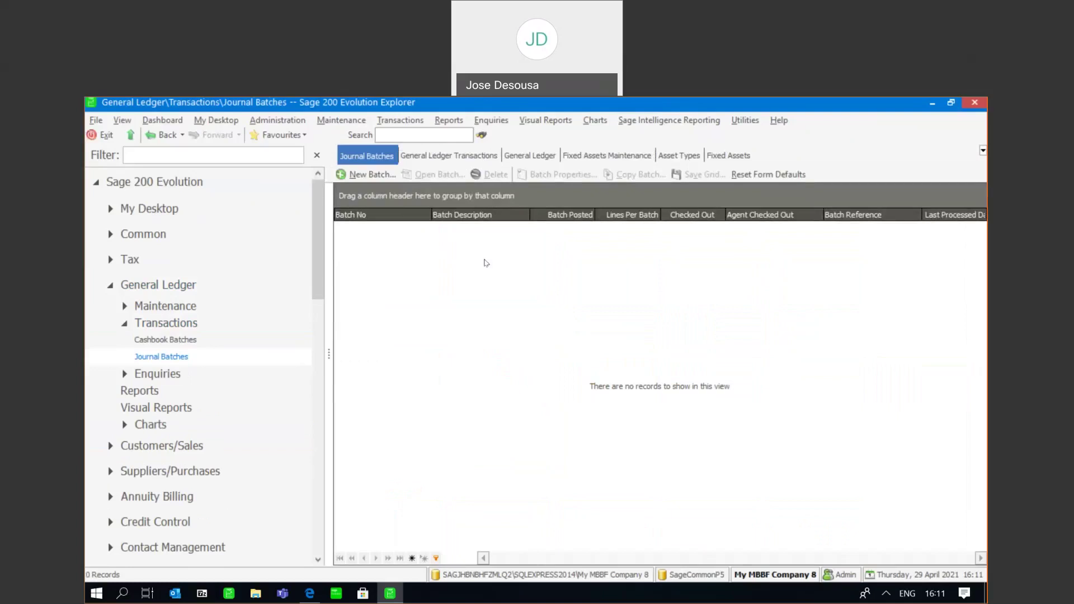
Step: Add journal batch JB001 described 'Monthly Depreciation Batch' and close it
click(376, 177)
text(Mon)
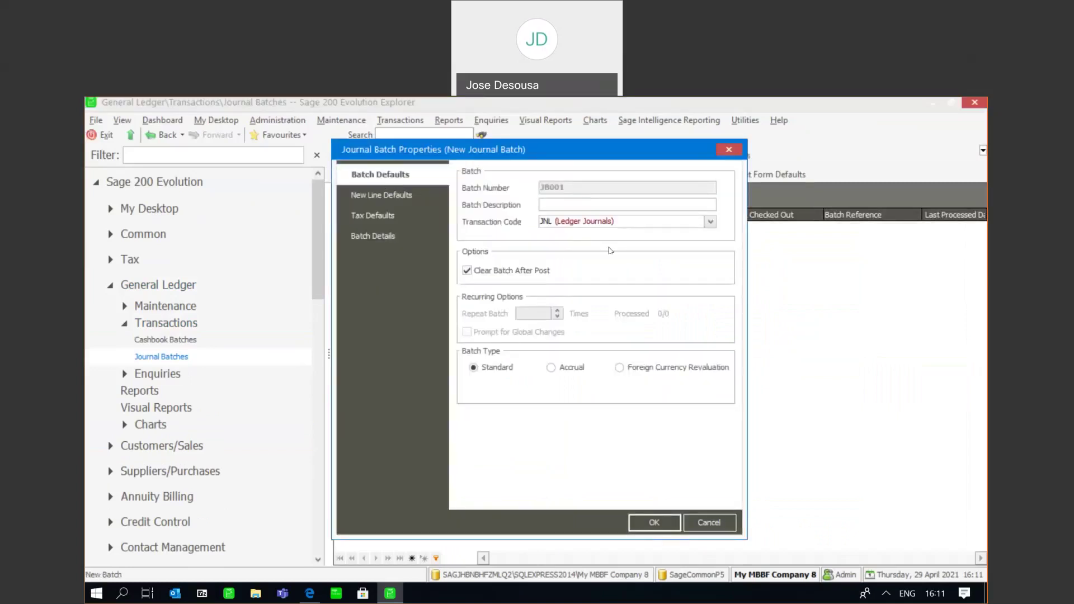
text(thly Depreciation Batch)
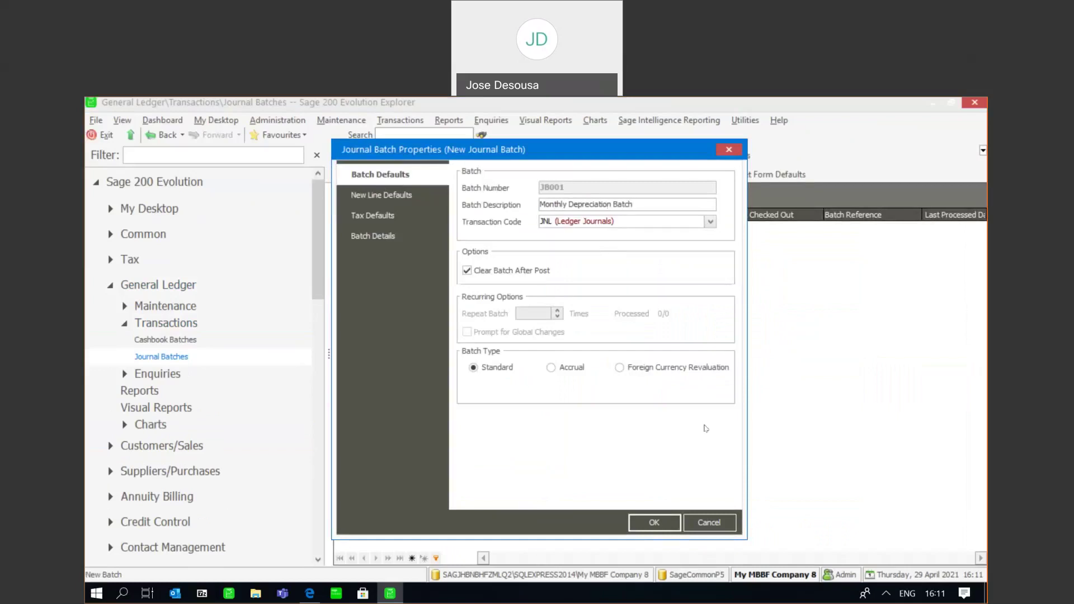
click(642, 518)
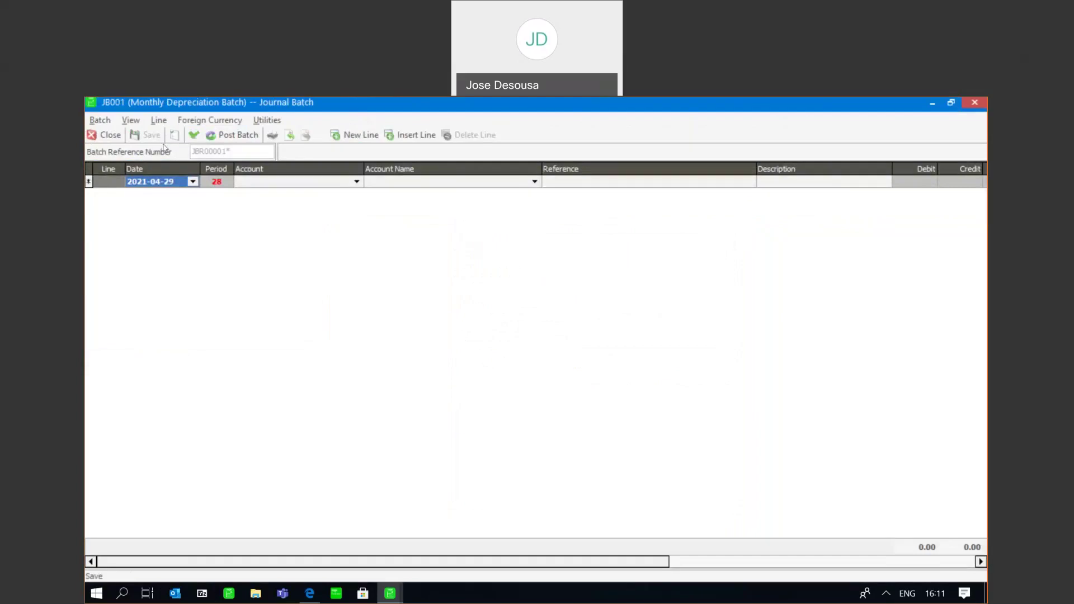
click(108, 122)
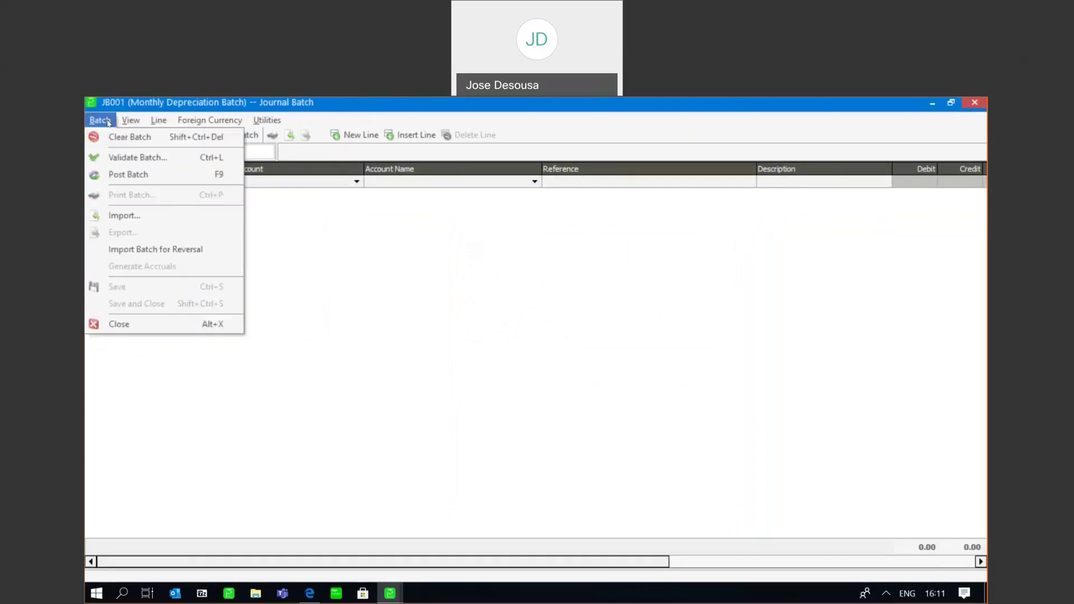
click(115, 323)
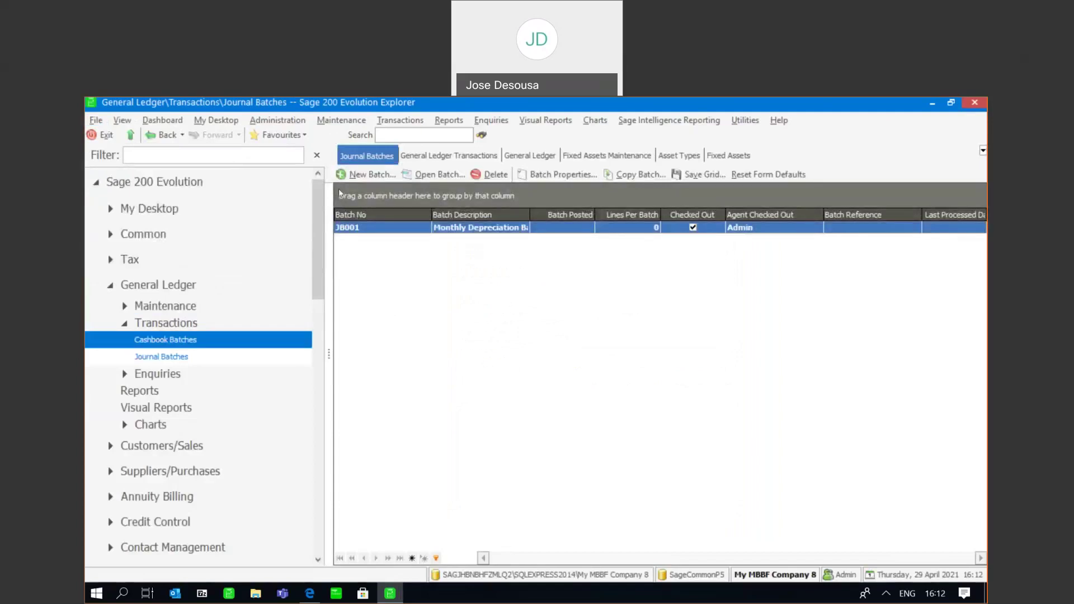
Step: Add journal batch JB002 'Fixed Assets Transactions Batch', close it, and widen the Batch Description column
click(370, 174)
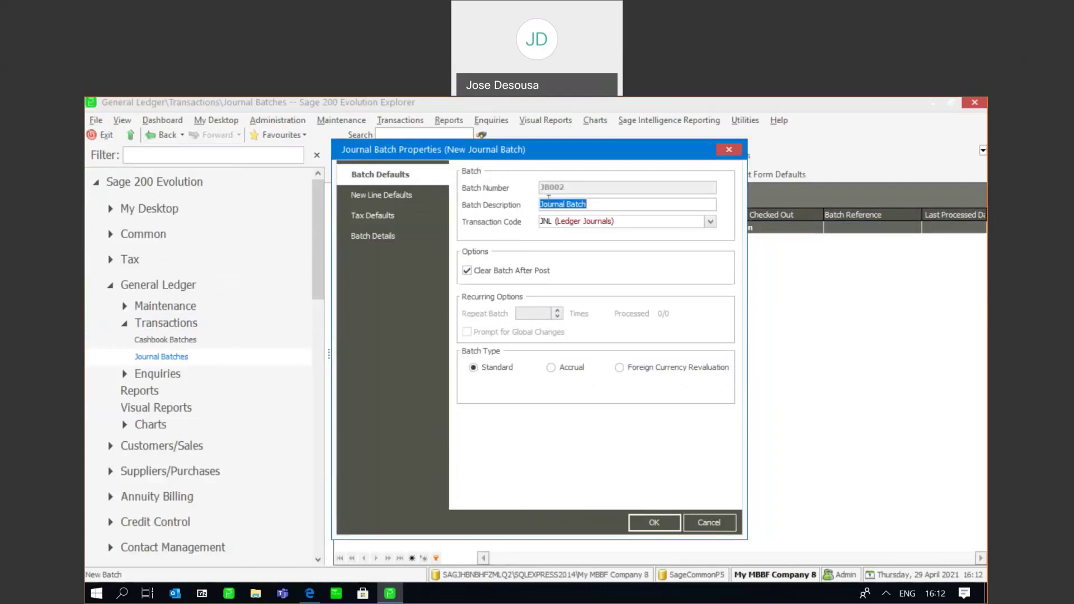
text(Fixed Assets)
key(BackSpace)
text(Transactios)
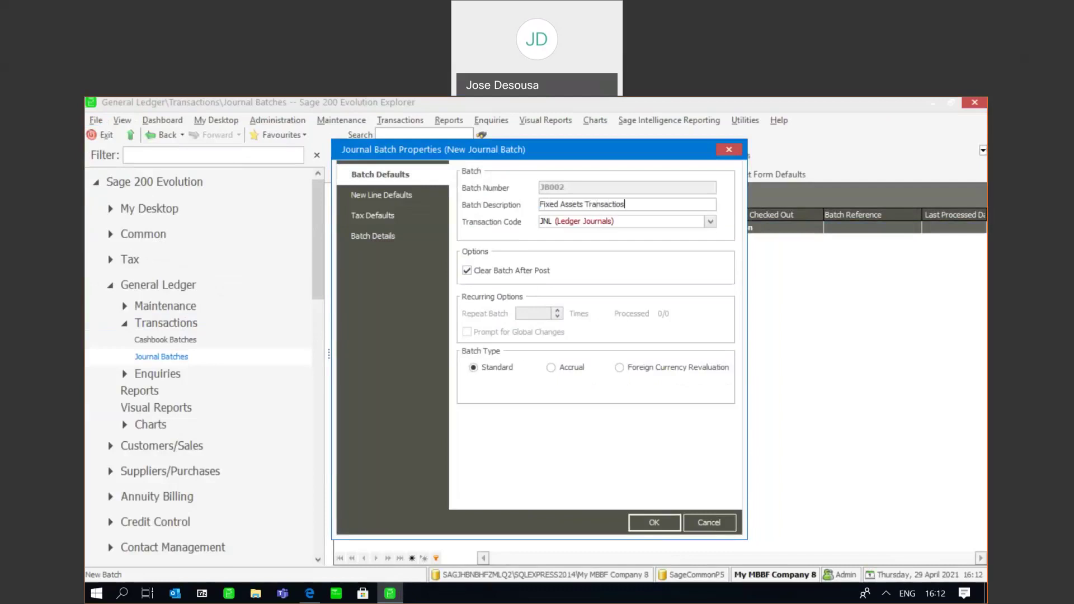
key(BackSpace)
text(ns Batch)
click(644, 522)
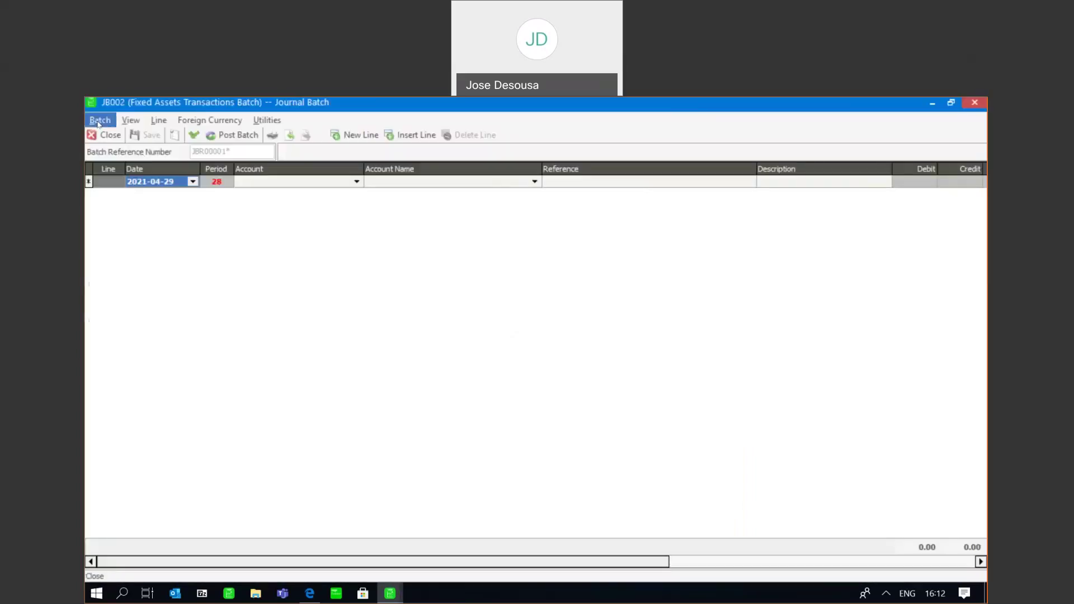
click(99, 123)
click(119, 324)
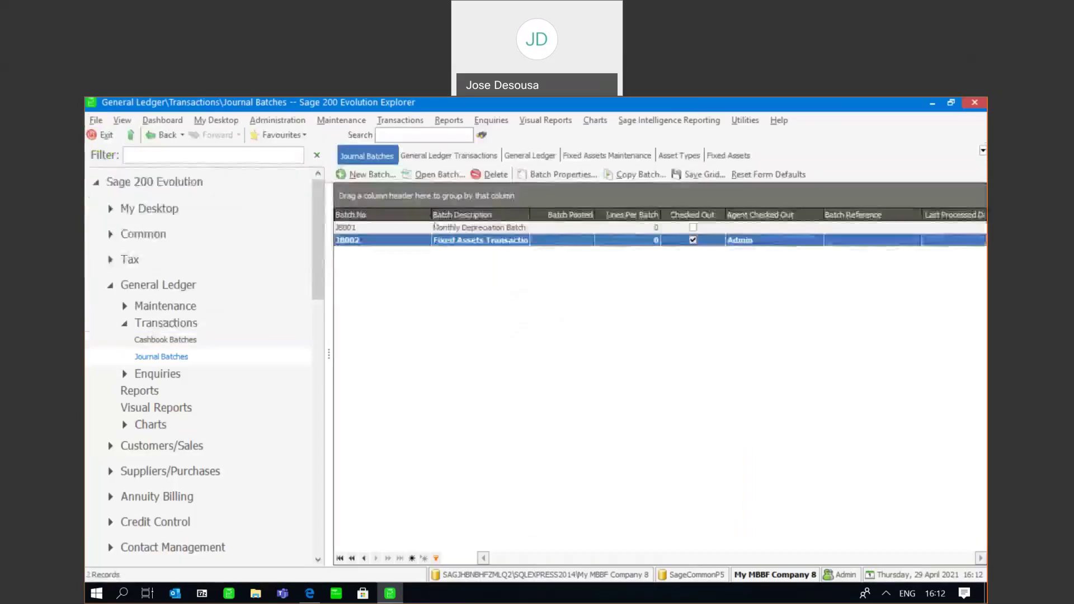
drag(528, 207, 580, 214)
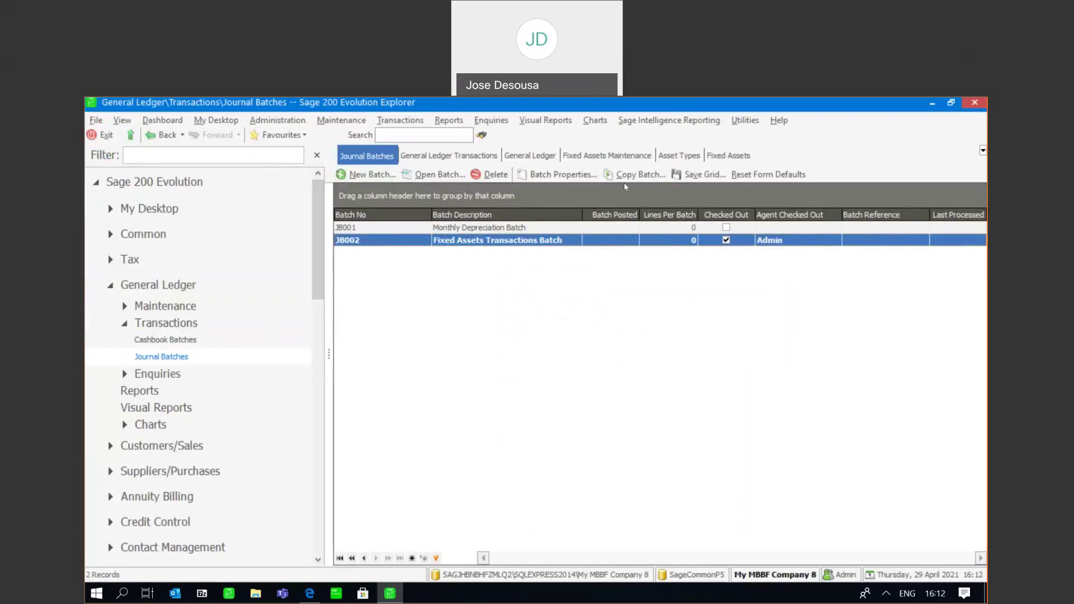
Step: Reopen the Fixed Assets Defaults at the Local Integration page
click(607, 156)
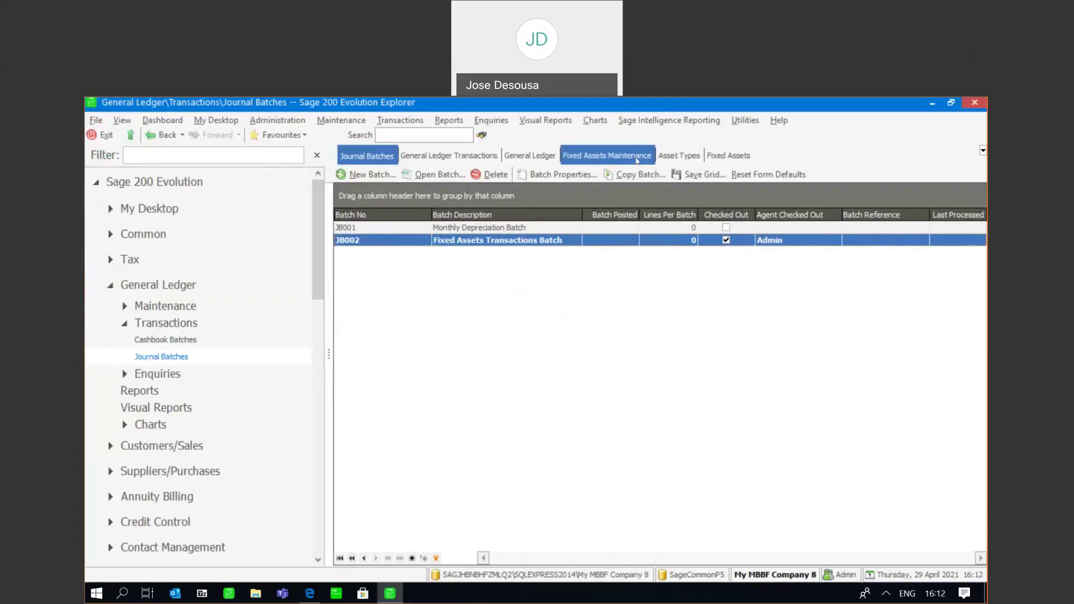
click(386, 524)
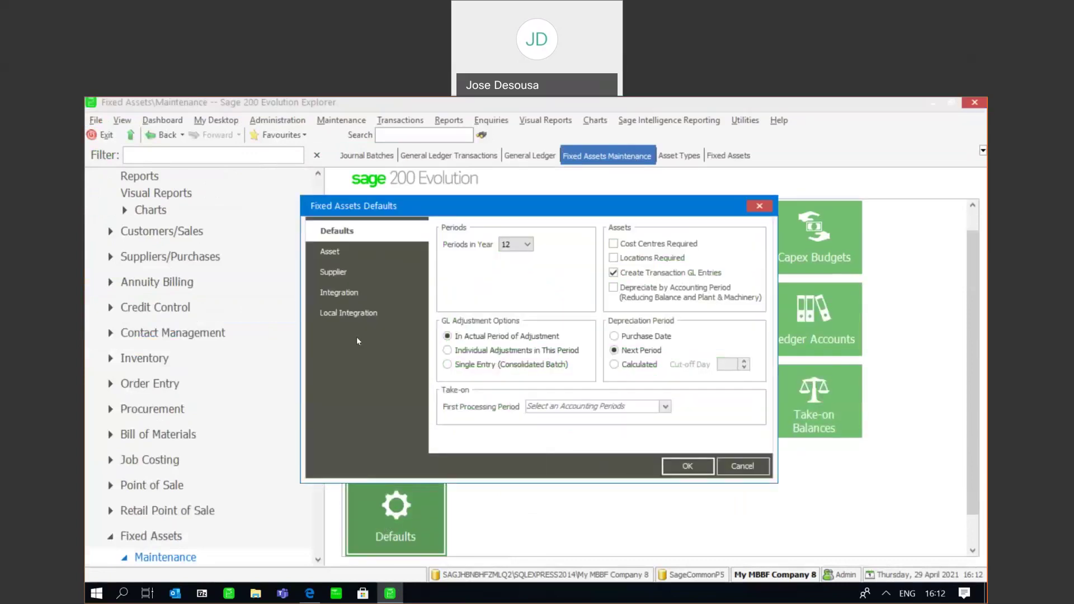
click(367, 294)
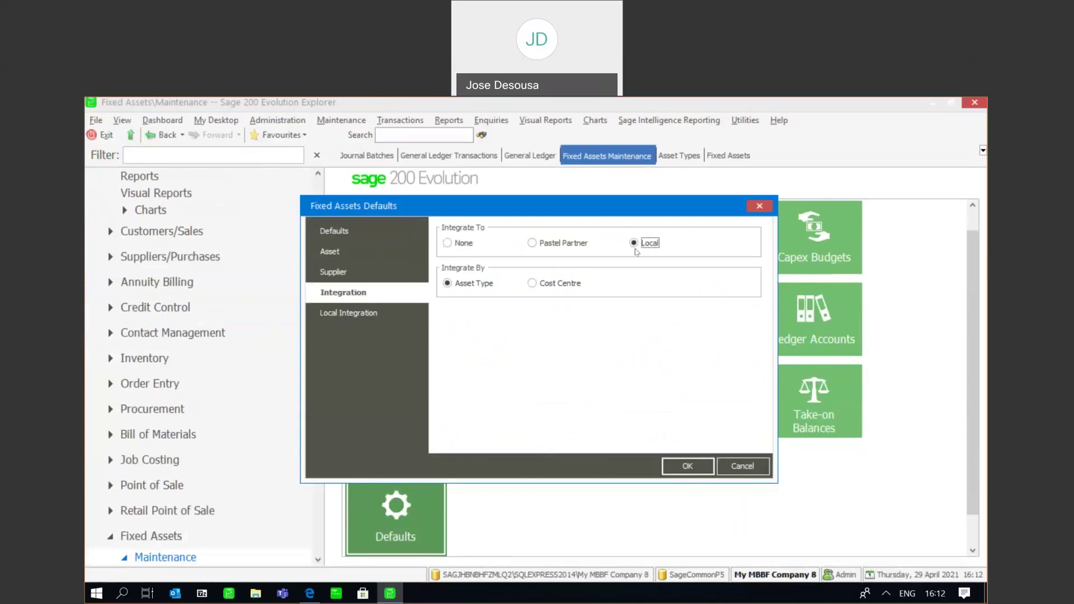
click(391, 313)
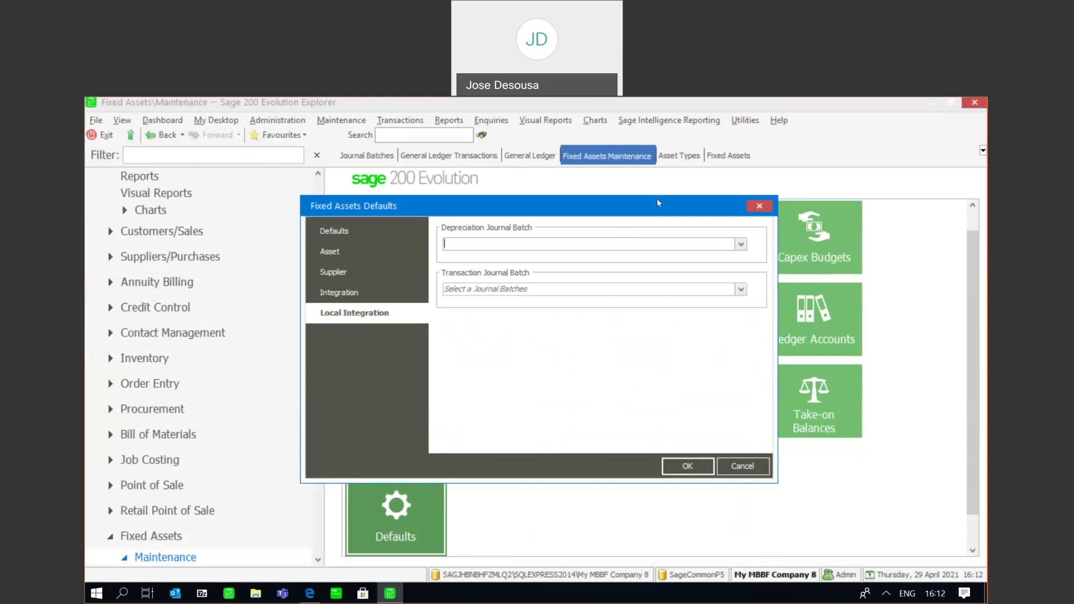
Step: Set JB001 as the Depreciation Journal Batch and JB002 as the Transaction Journal Batch, and save
click(742, 244)
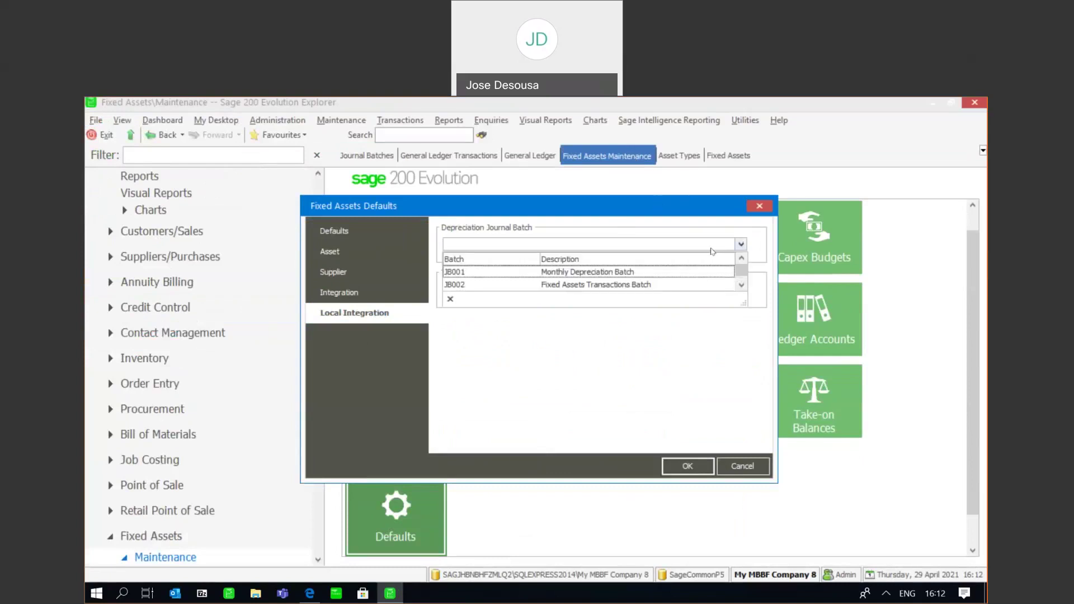
click(621, 272)
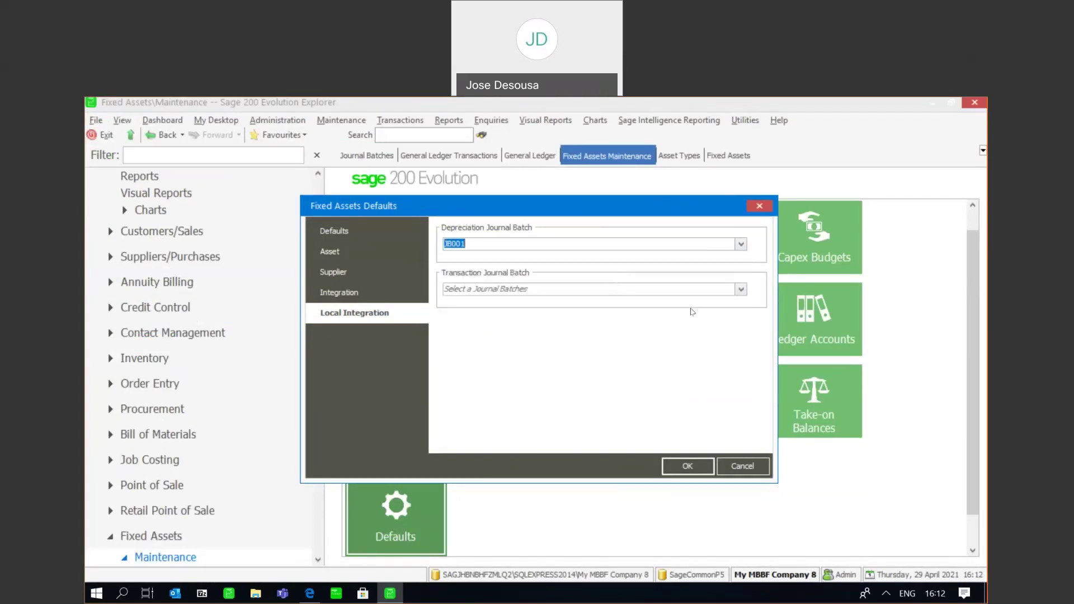
click(740, 290)
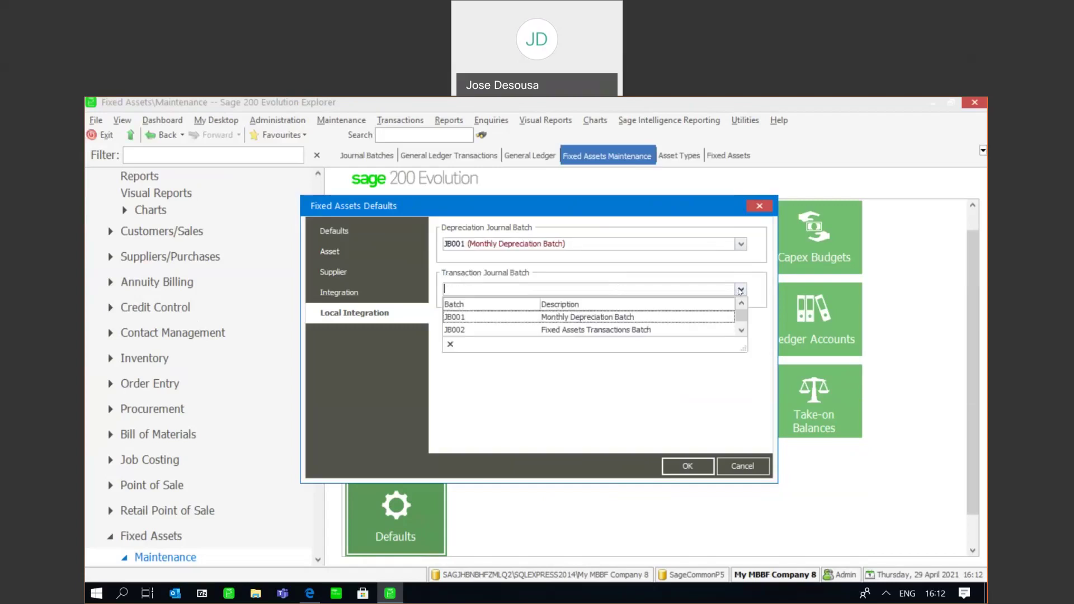
click(656, 330)
click(682, 466)
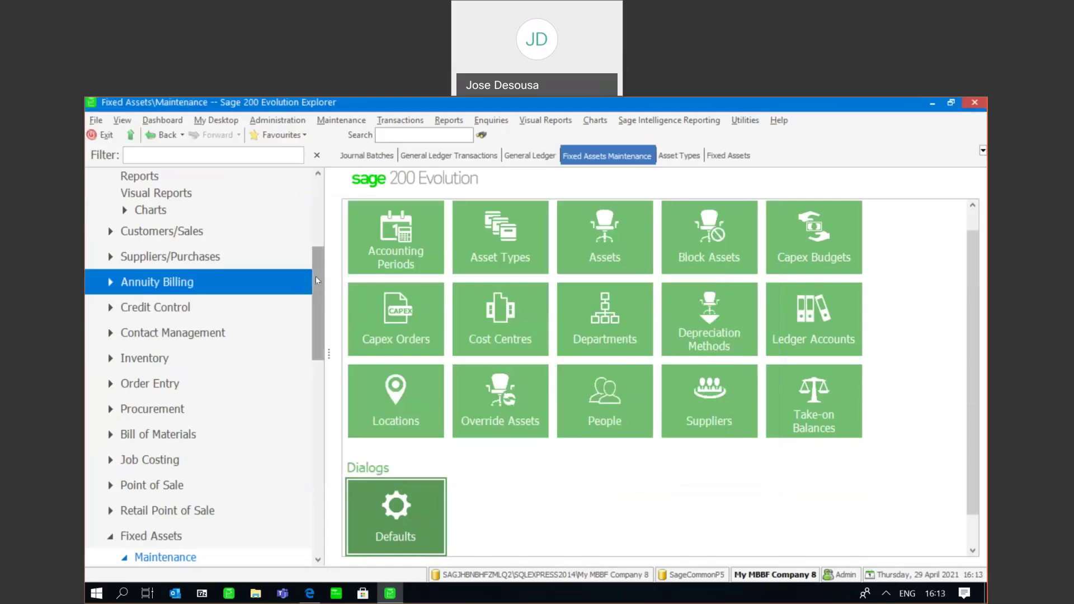
click(715, 160)
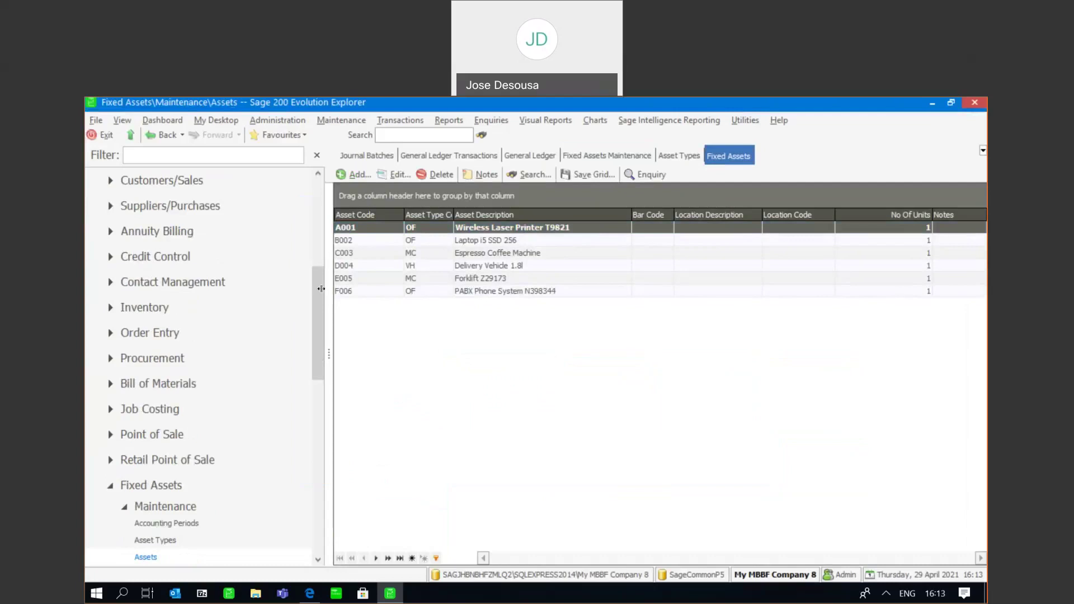
Step: Preview the Book Depreciation report as at 2020-10-31, showing 9,993.42 total depreciation, then close it
drag(322, 294, 325, 416)
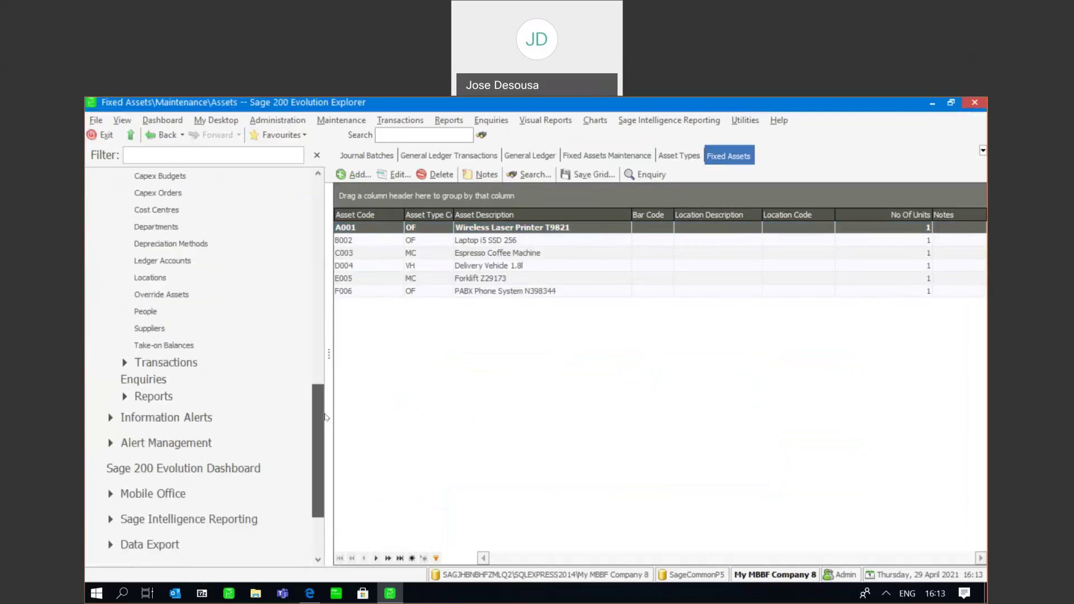
click(208, 401)
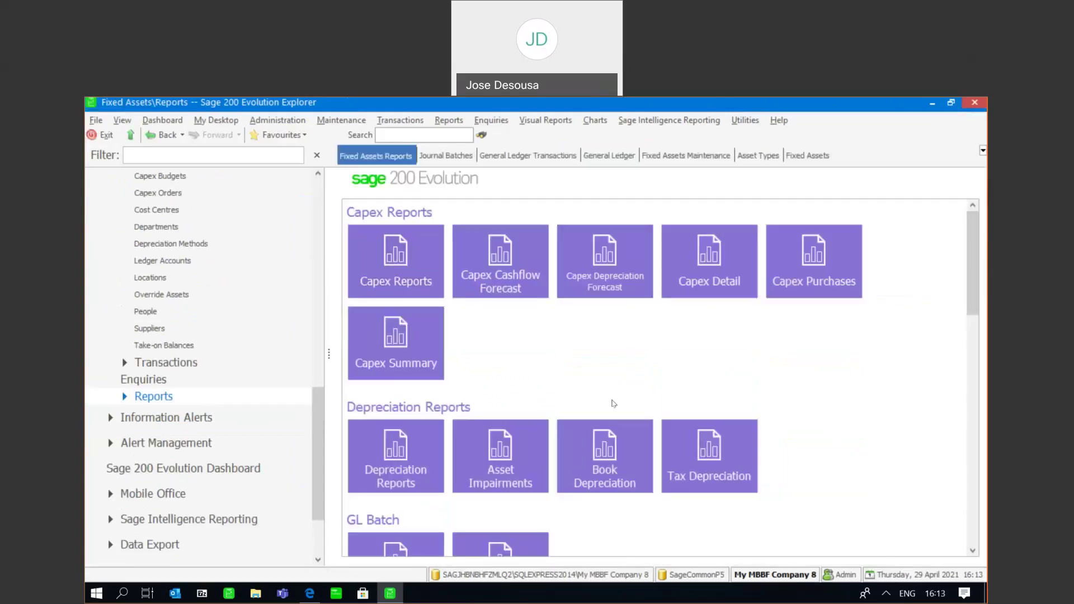
click(603, 452)
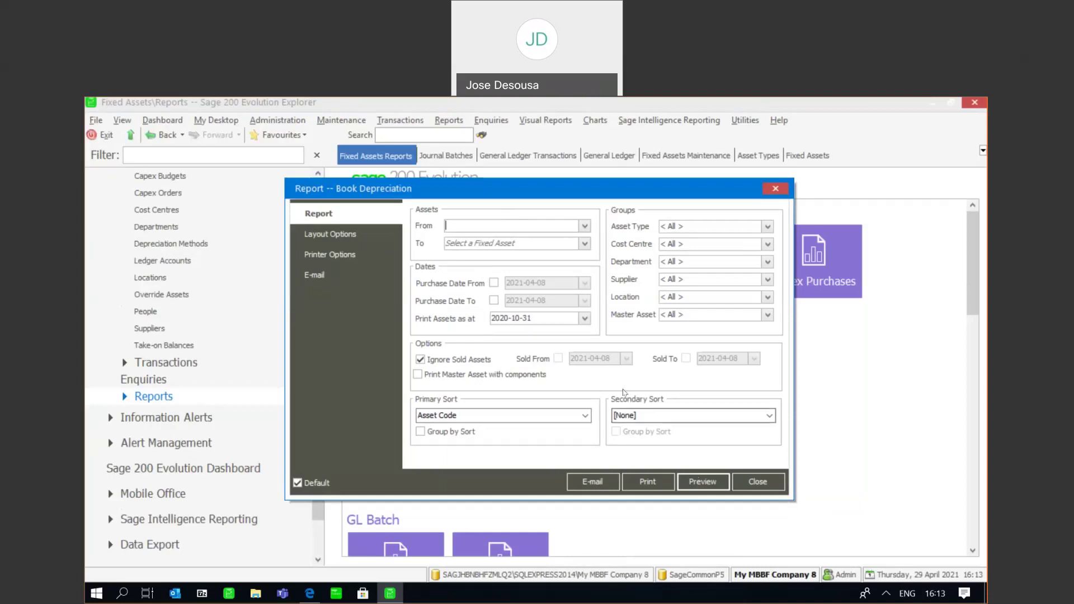
click(695, 476)
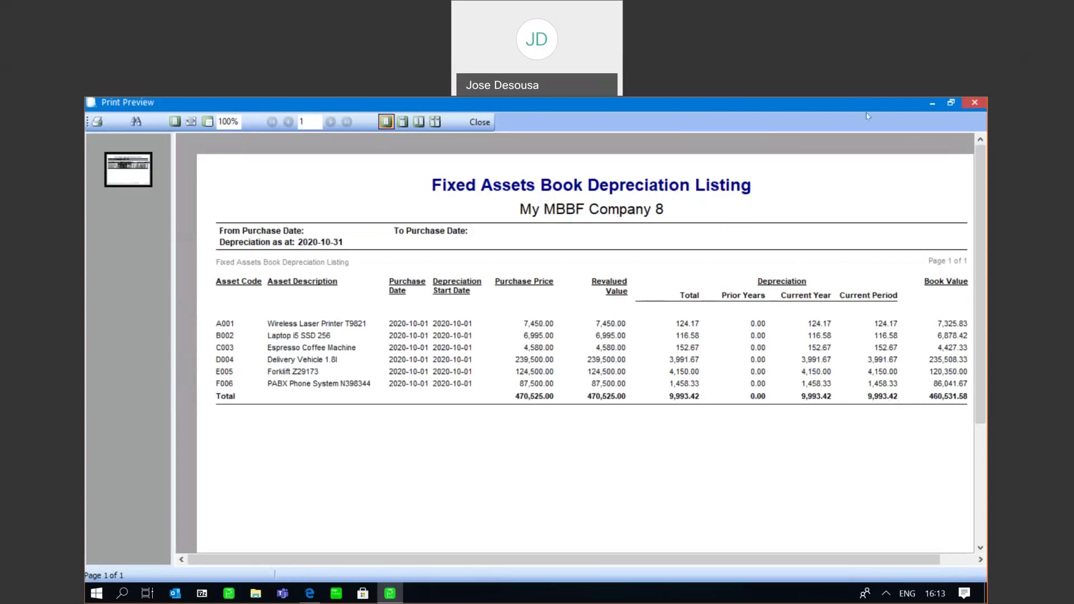
click(970, 104)
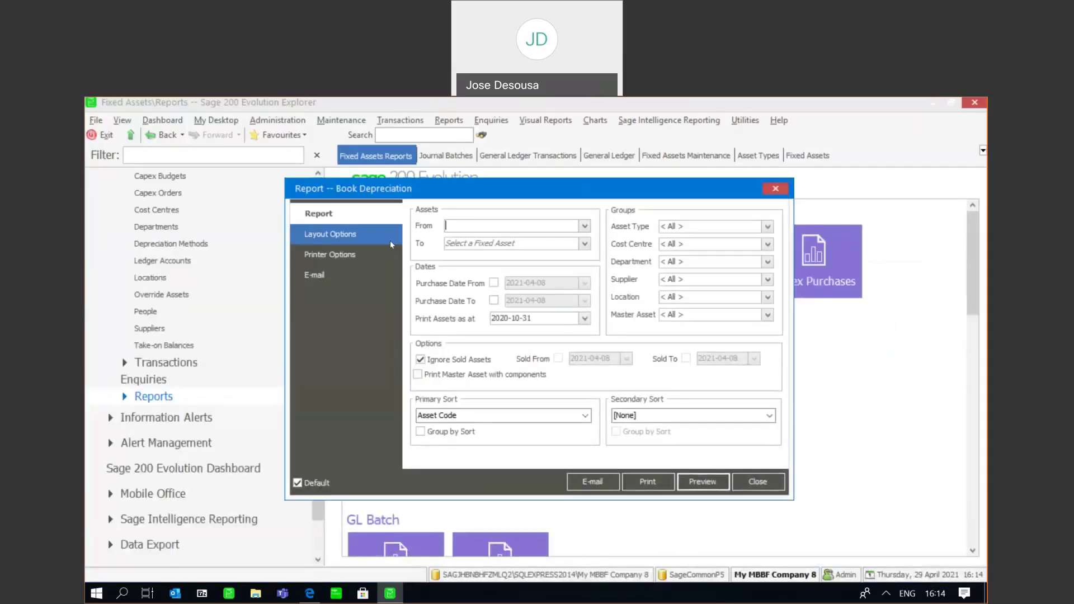
click(775, 482)
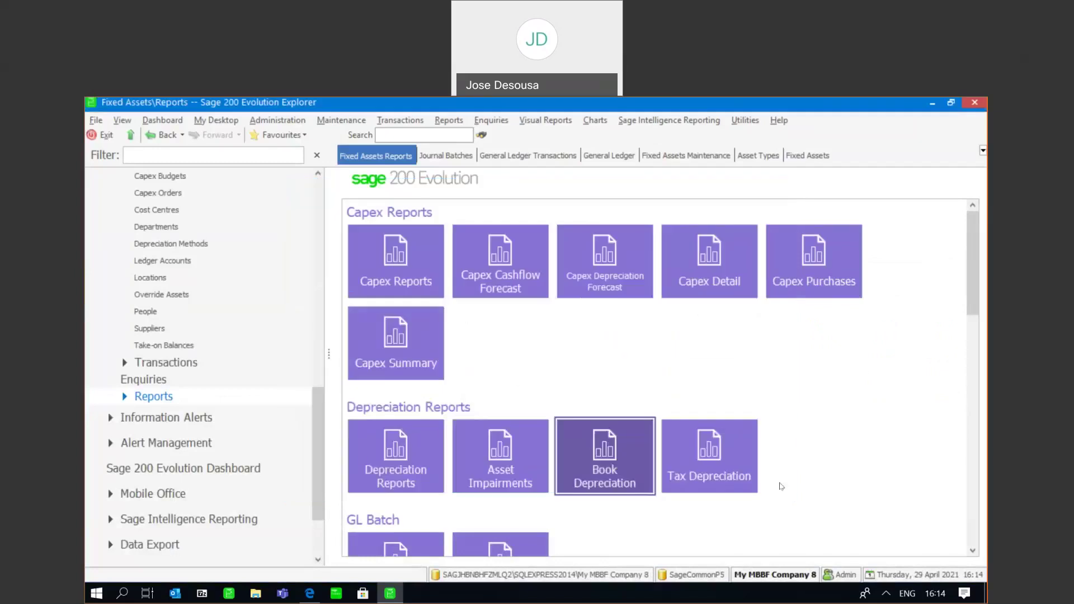
drag(317, 402, 318, 378)
Step: Open the GL Depreciation Batch and start a new batch, acknowledging the backup reminder
click(184, 430)
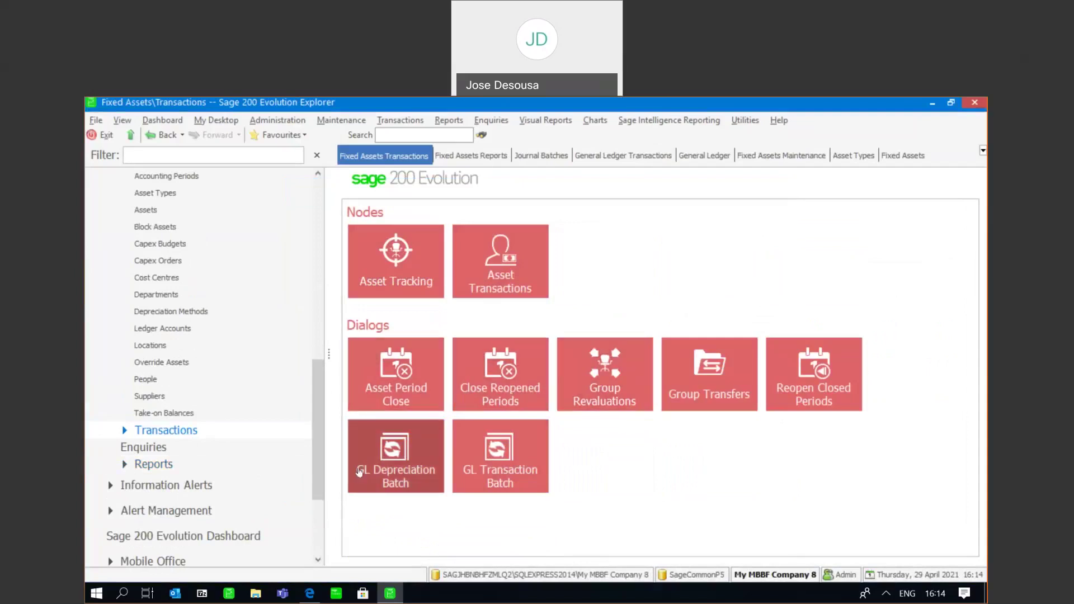
click(411, 459)
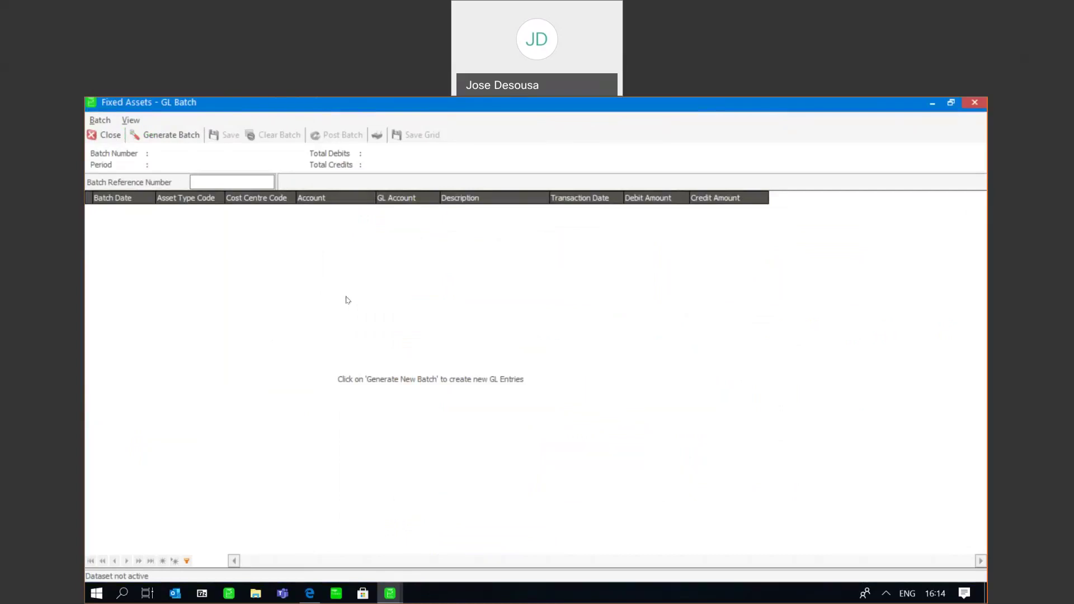
click(181, 138)
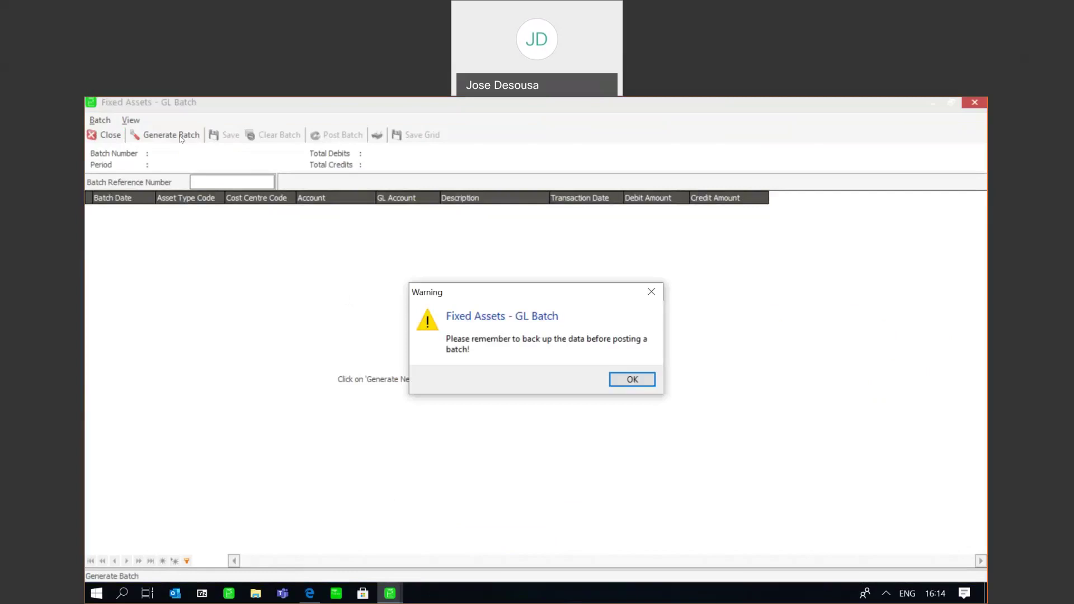
click(632, 379)
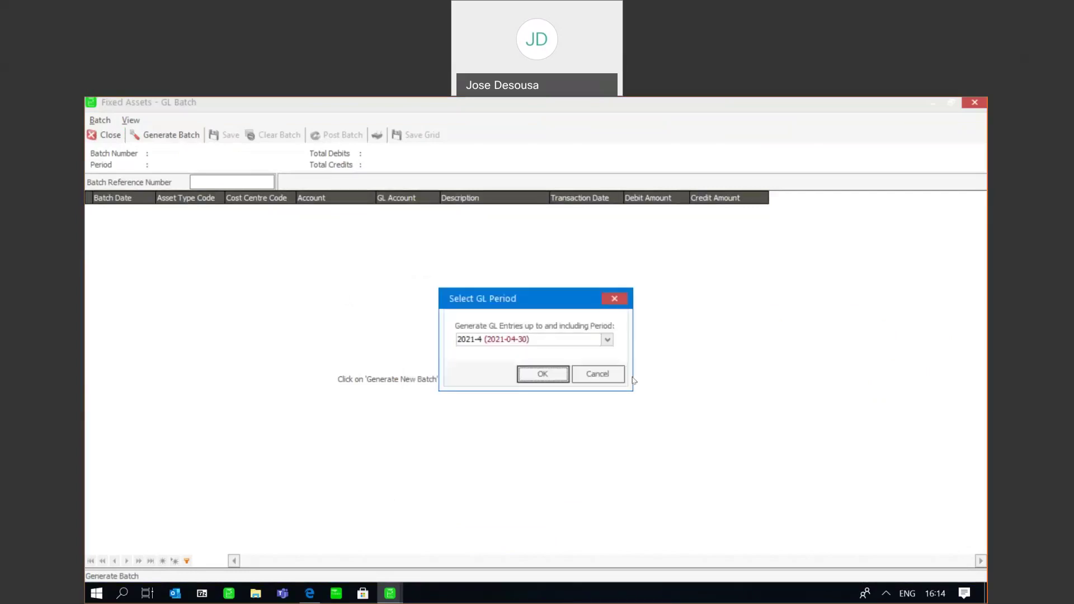
Step: Generate depreciation GL entries up to period 2020-10, totalling 9,993.42 debits and credits
click(607, 339)
drag(605, 459, 617, 374)
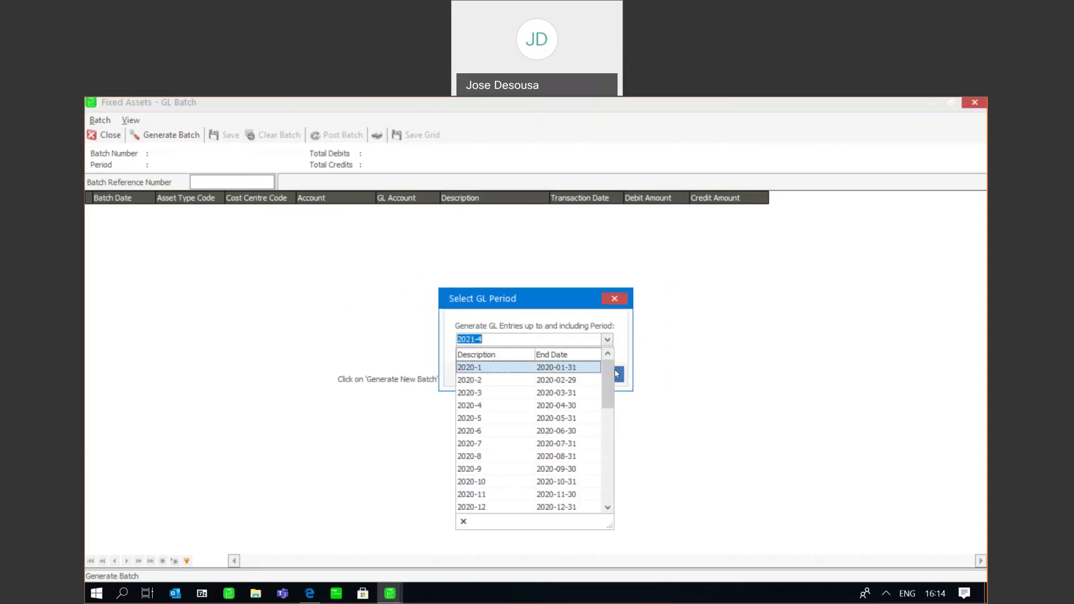
click(579, 484)
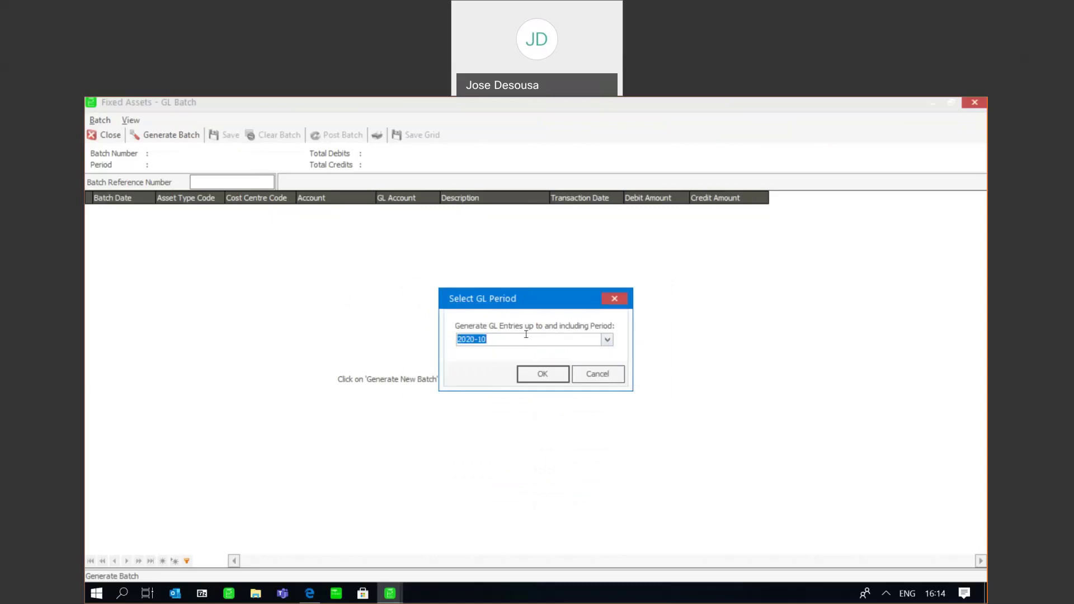
click(553, 382)
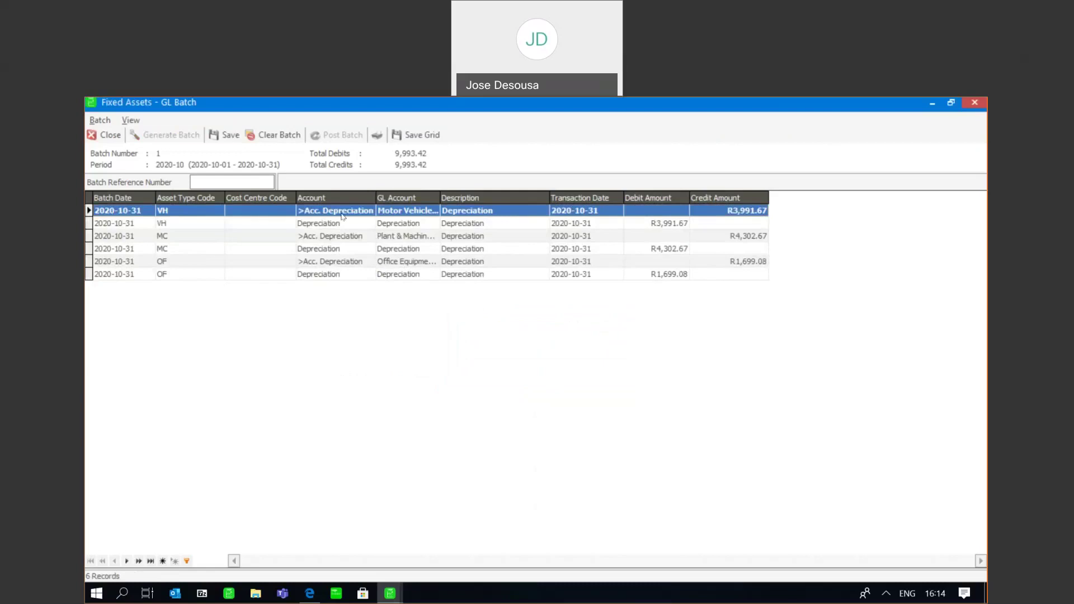
drag(376, 196, 511, 193)
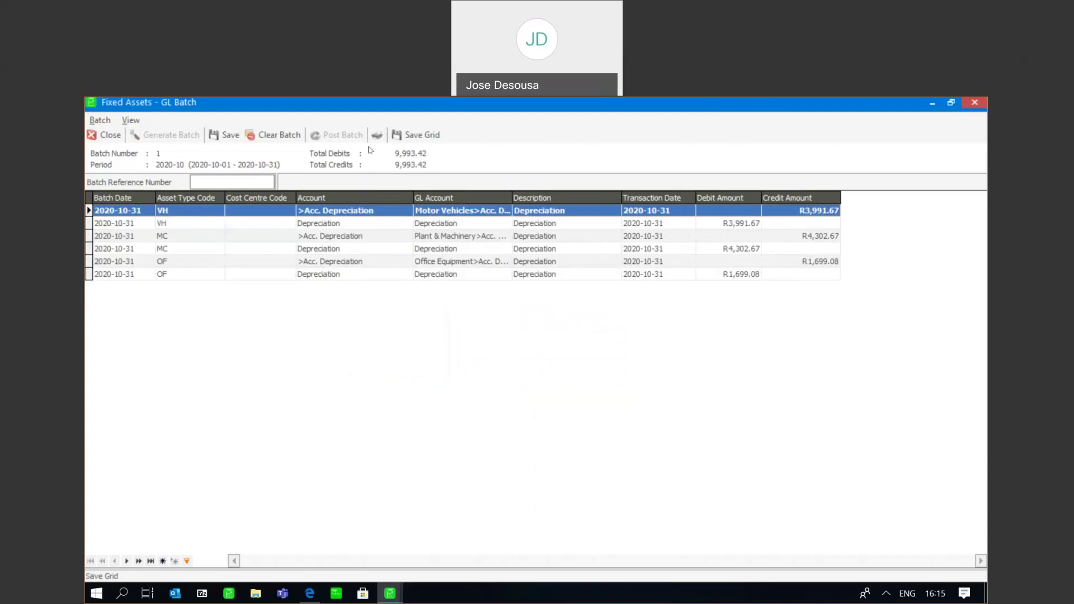
Step: Save the depreciation batch with reference 'Depreciation October 2020'
click(229, 137)
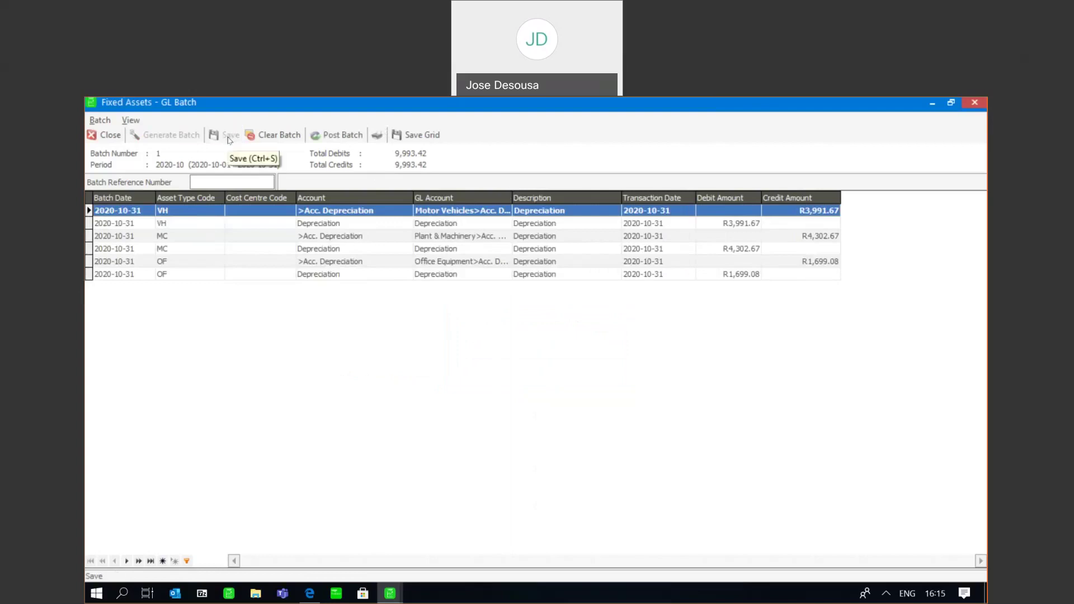
click(196, 181)
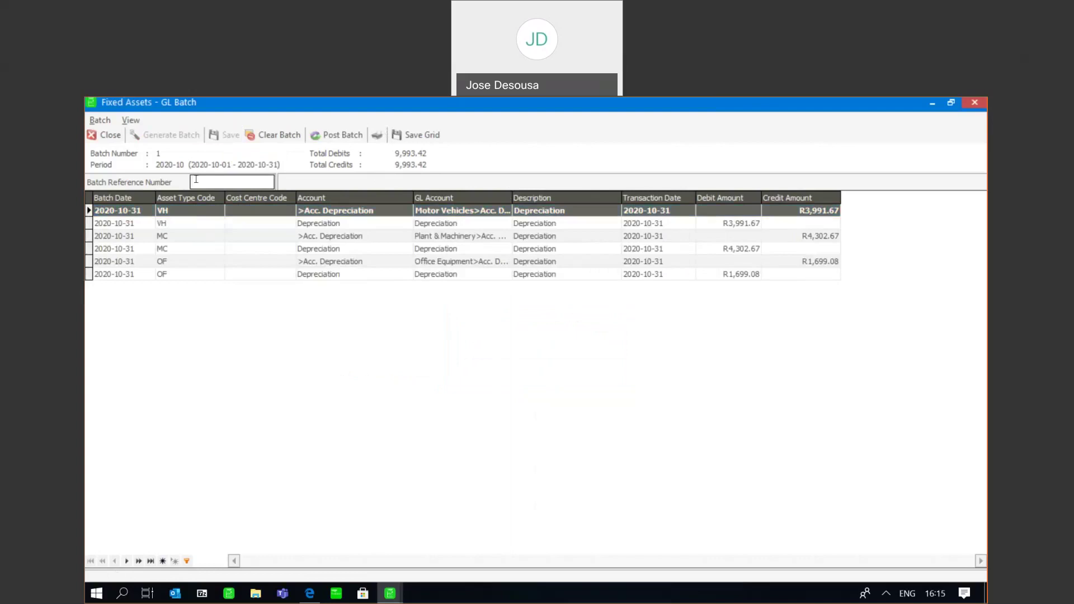
text(Deprec)
text(iation )
text(Octo)
text(b)
text(e)
text(r 2020)
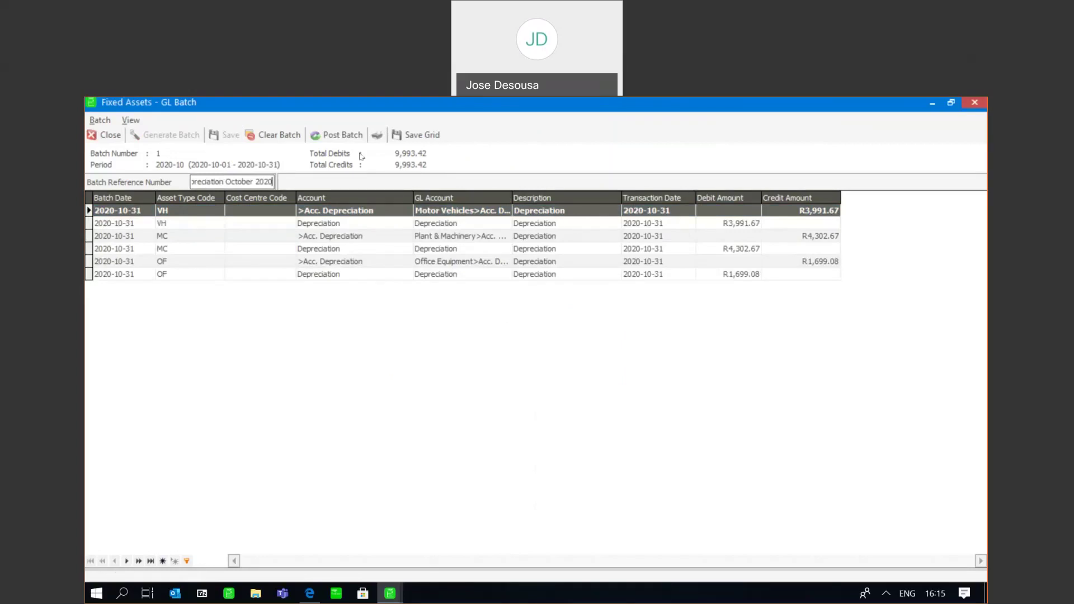
Step: Post the batch and preview its batch report, balancing at 9,993.42
click(342, 136)
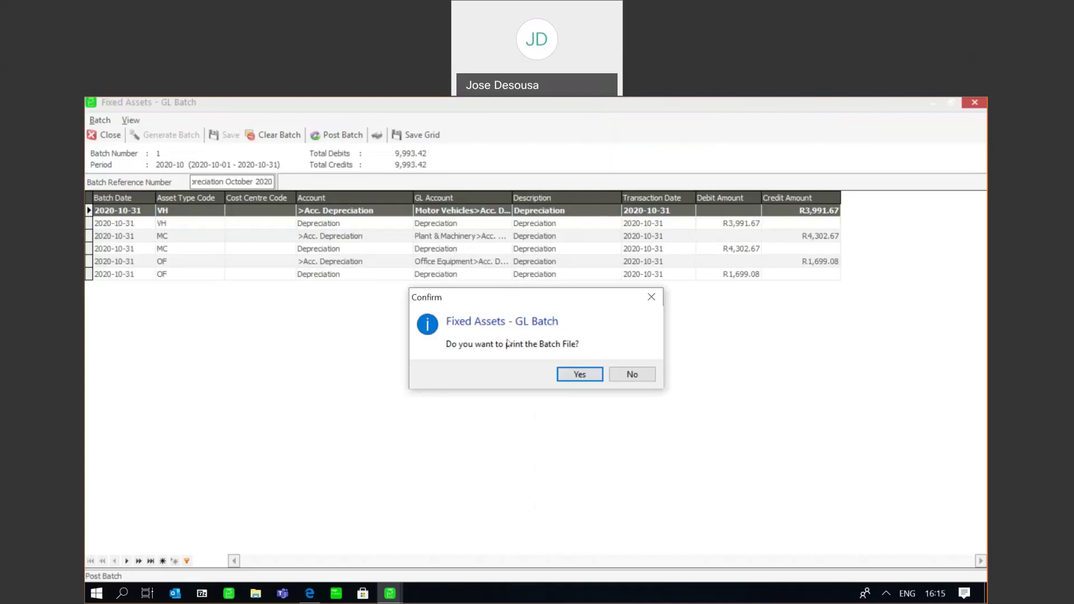
click(597, 378)
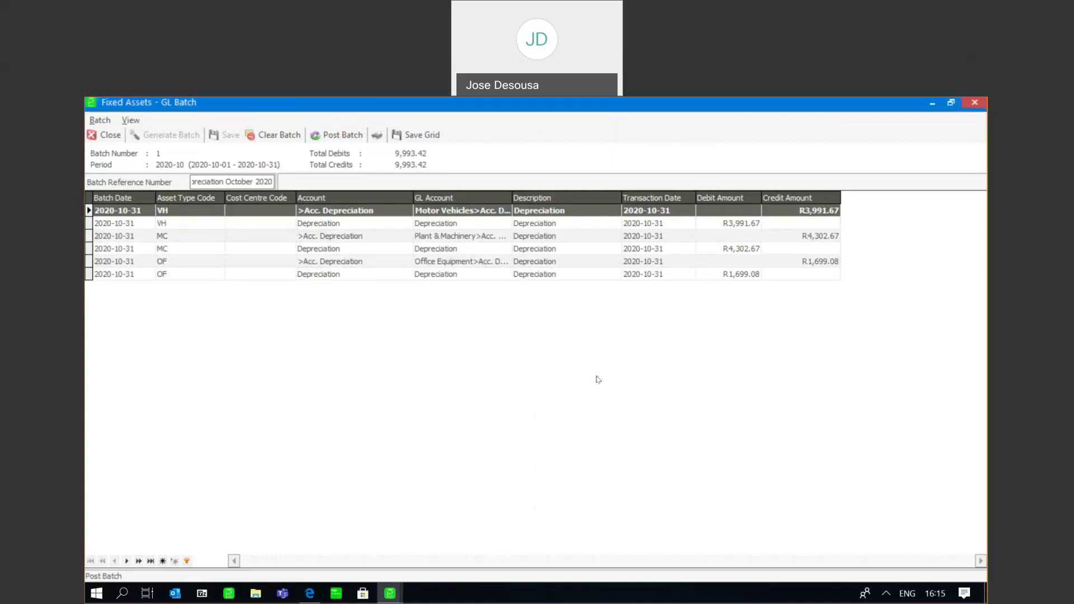
click(689, 456)
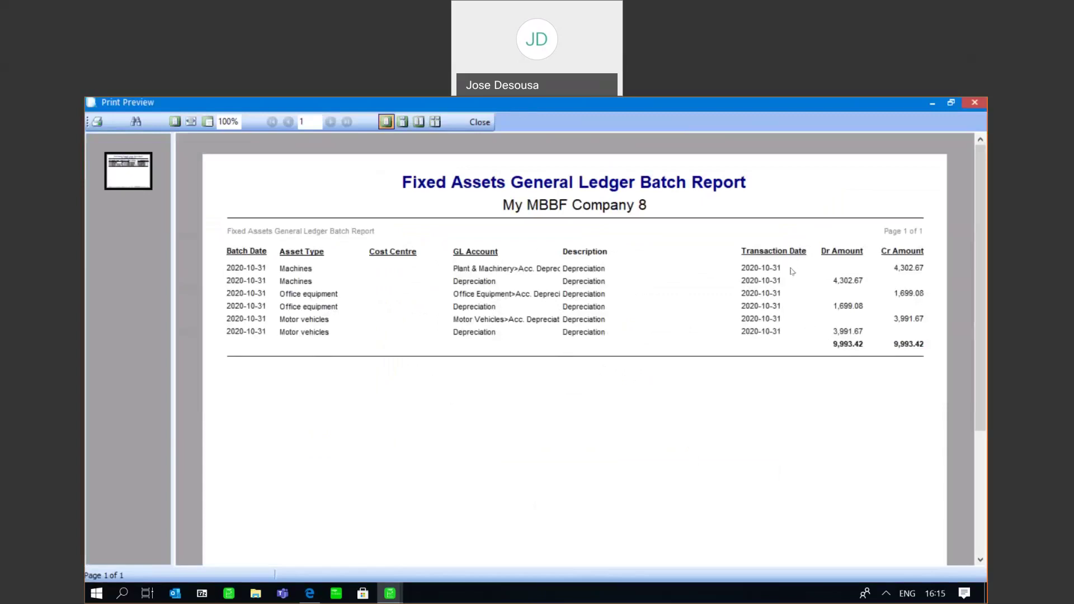
click(480, 122)
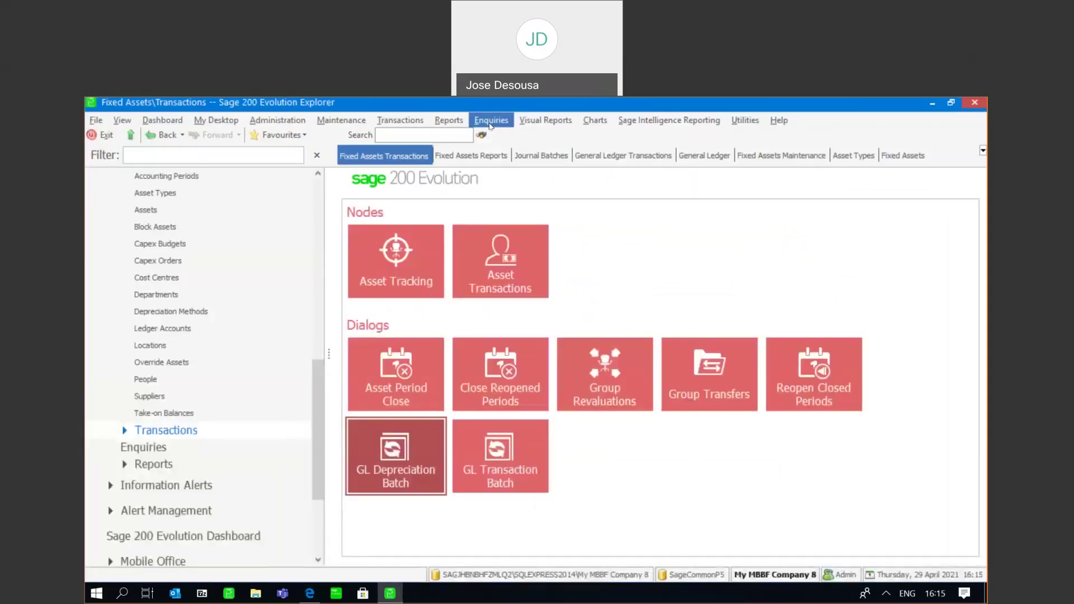
Step: Open journal batch JB001 Monthly Depreciation Batch and check it for errors
drag(317, 386, 323, 280)
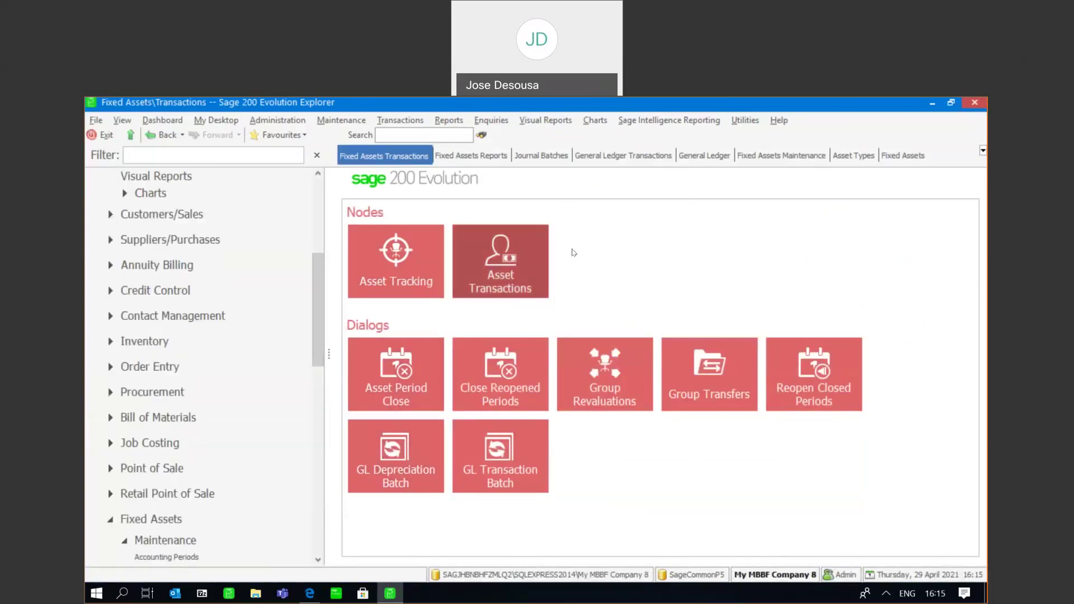
click(551, 156)
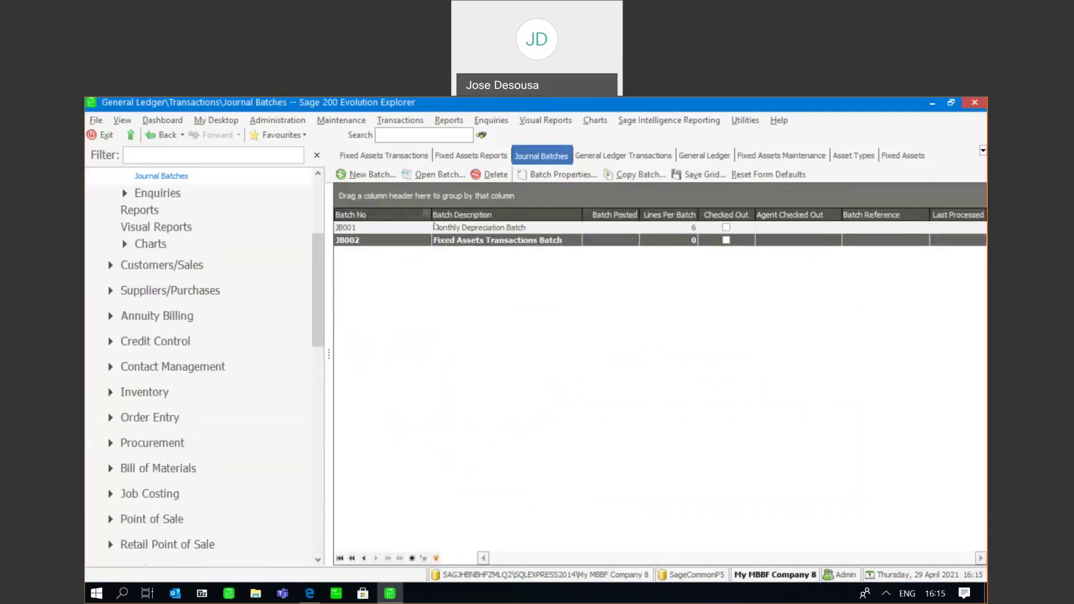
click(442, 228)
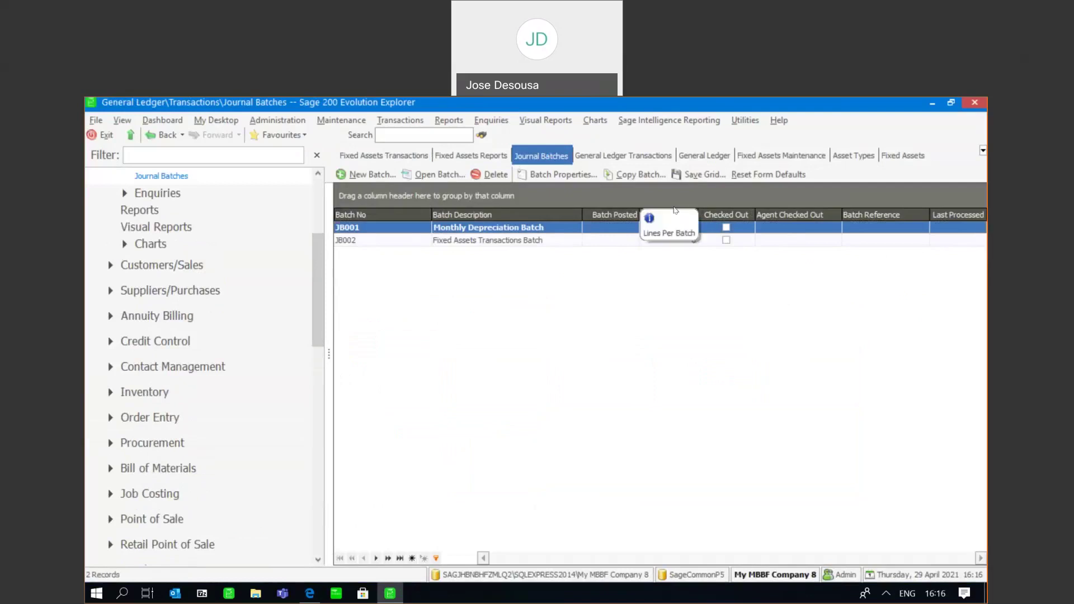
click(447, 176)
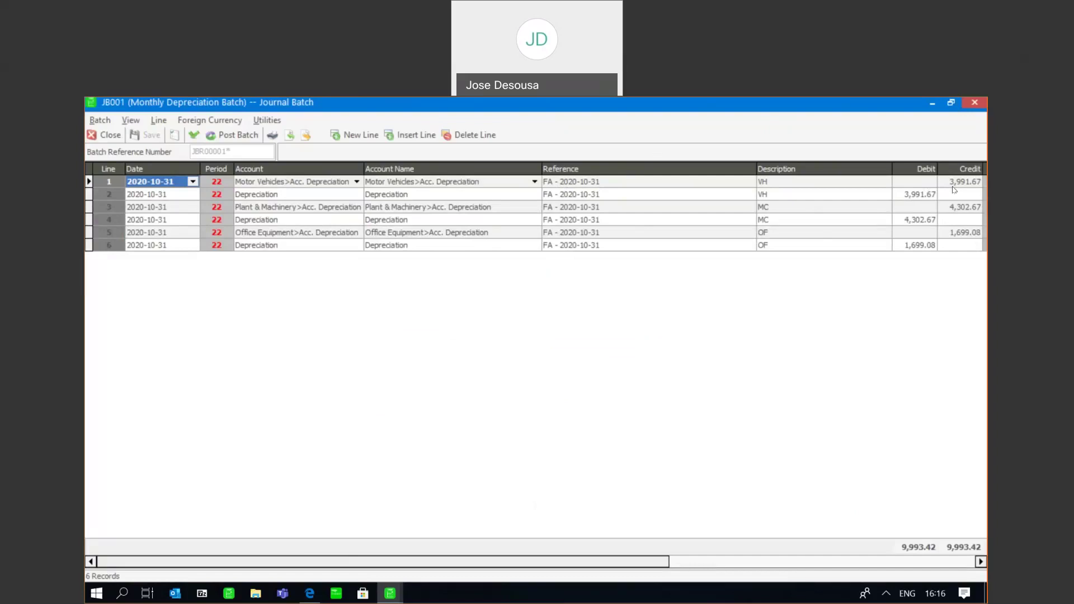
click(194, 135)
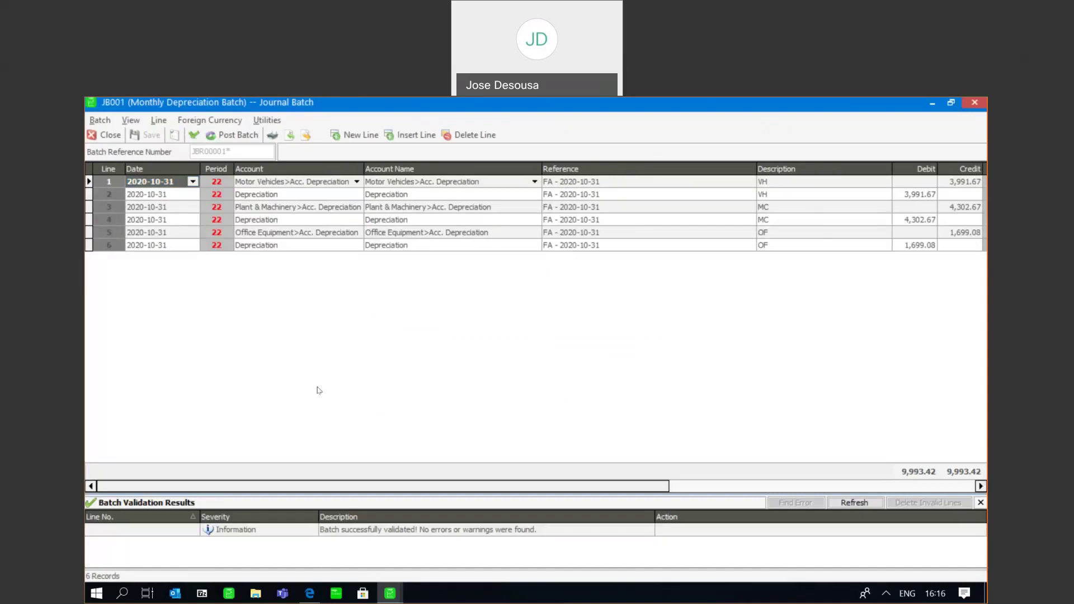
Step: Post JB001 to the General Ledger without printing the batch file
click(238, 136)
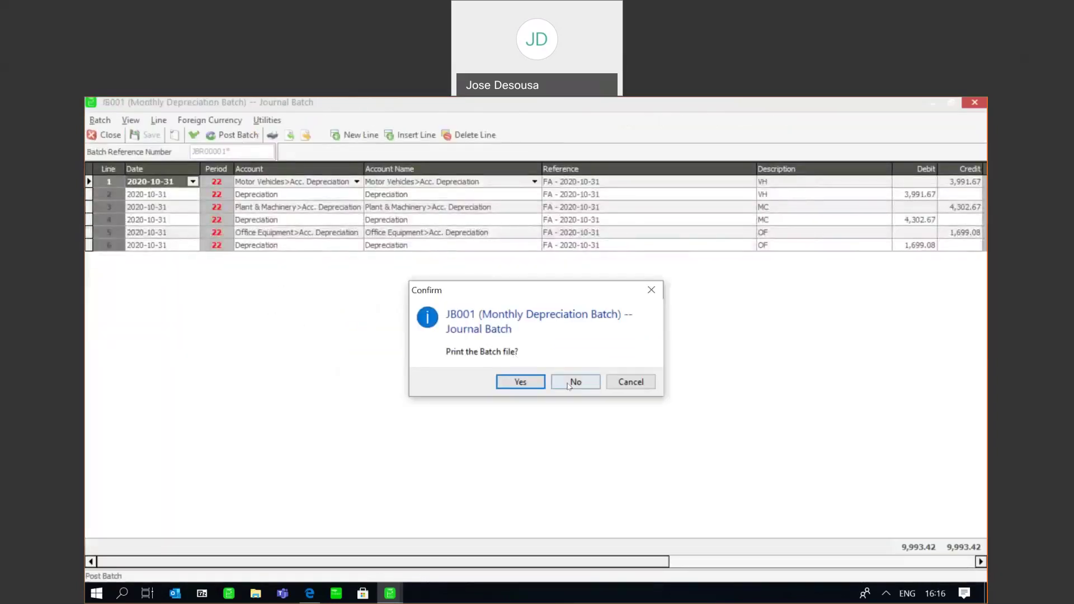
click(568, 384)
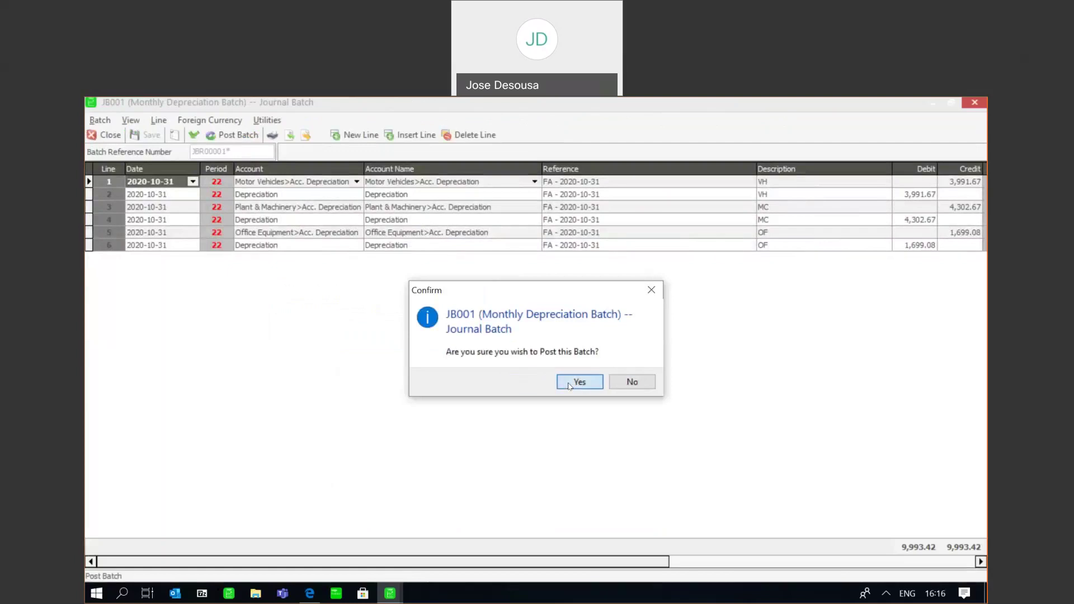
click(569, 384)
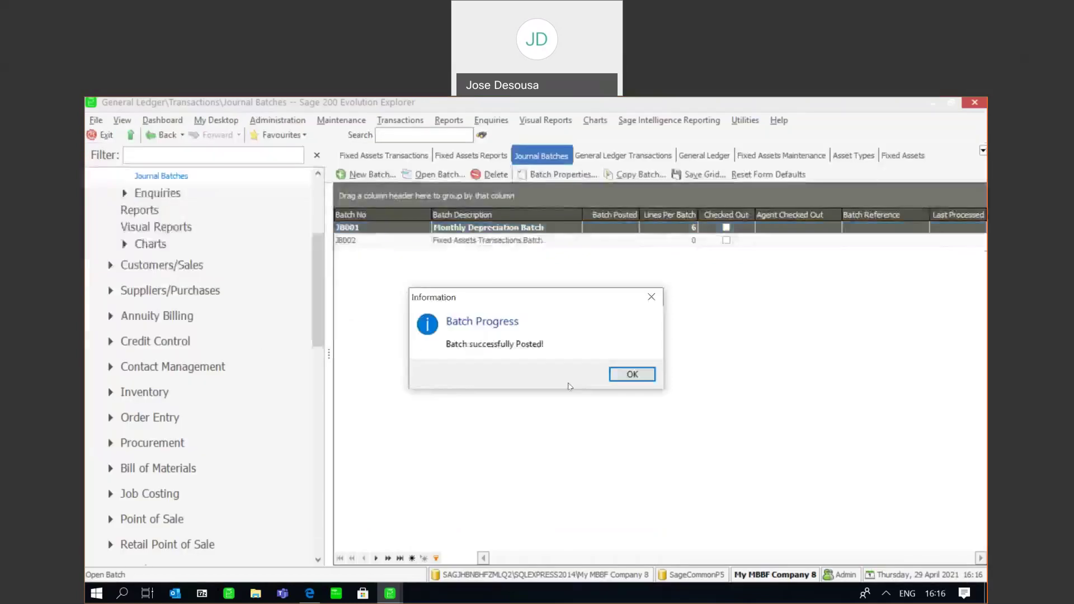
click(631, 374)
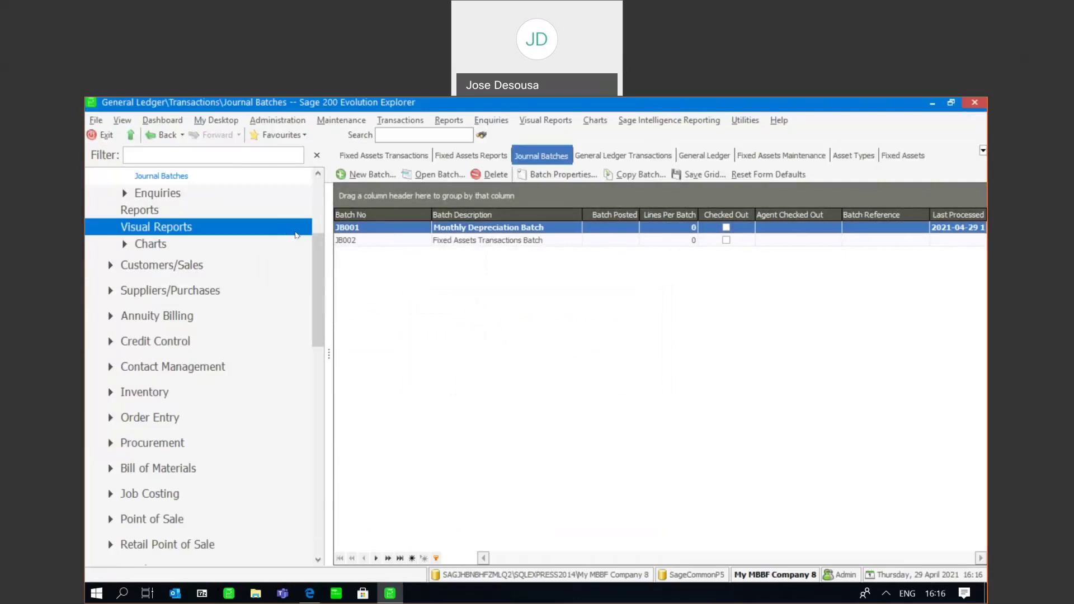
Step: Review the list of fixed assets in Fixed Assets Maintenance
drag(314, 239, 316, 276)
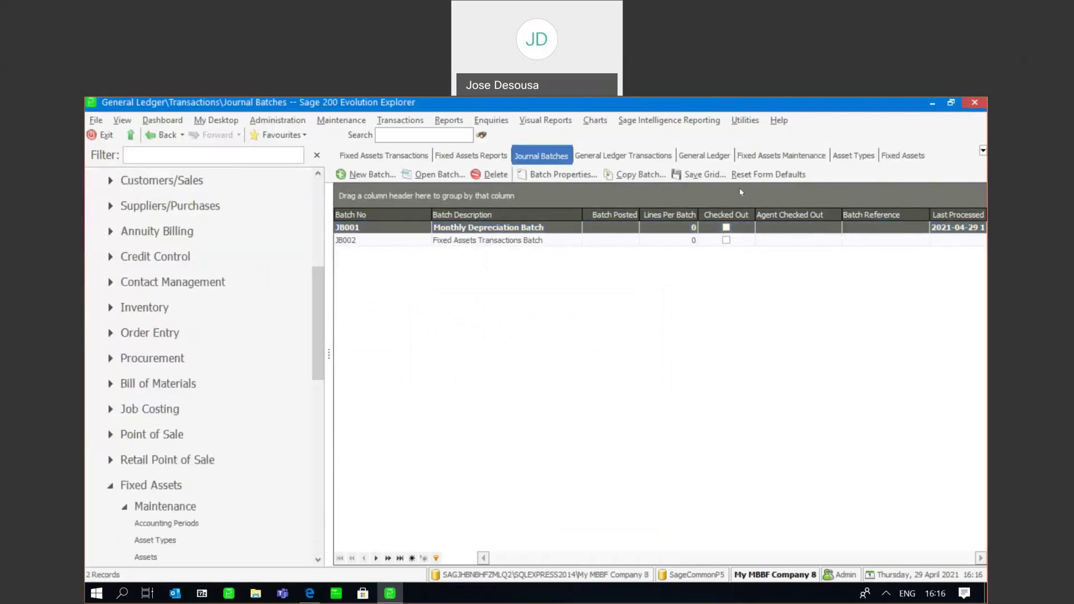
click(782, 160)
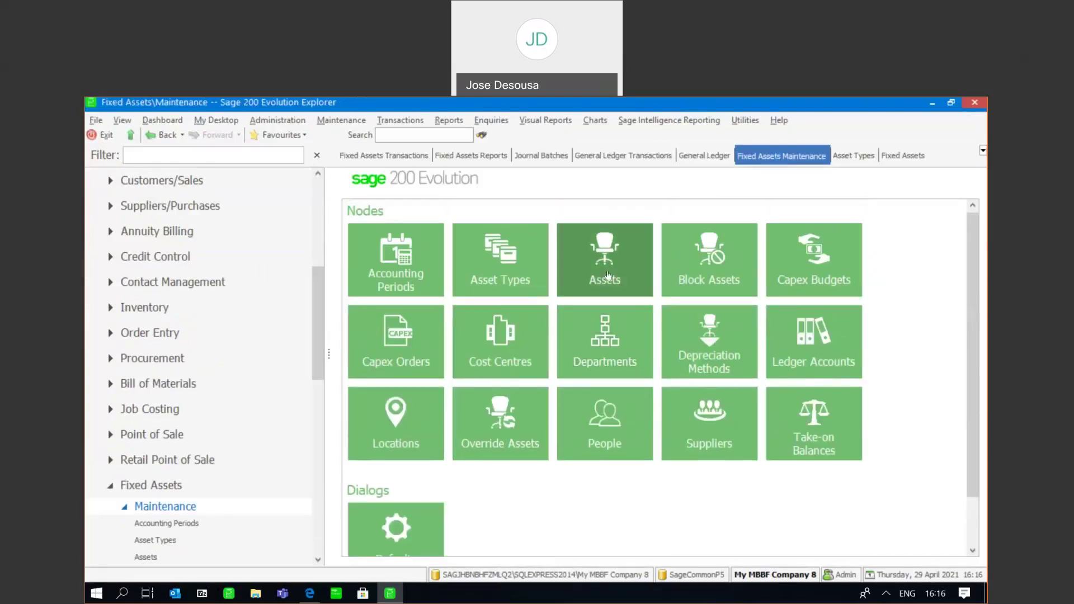
click(608, 274)
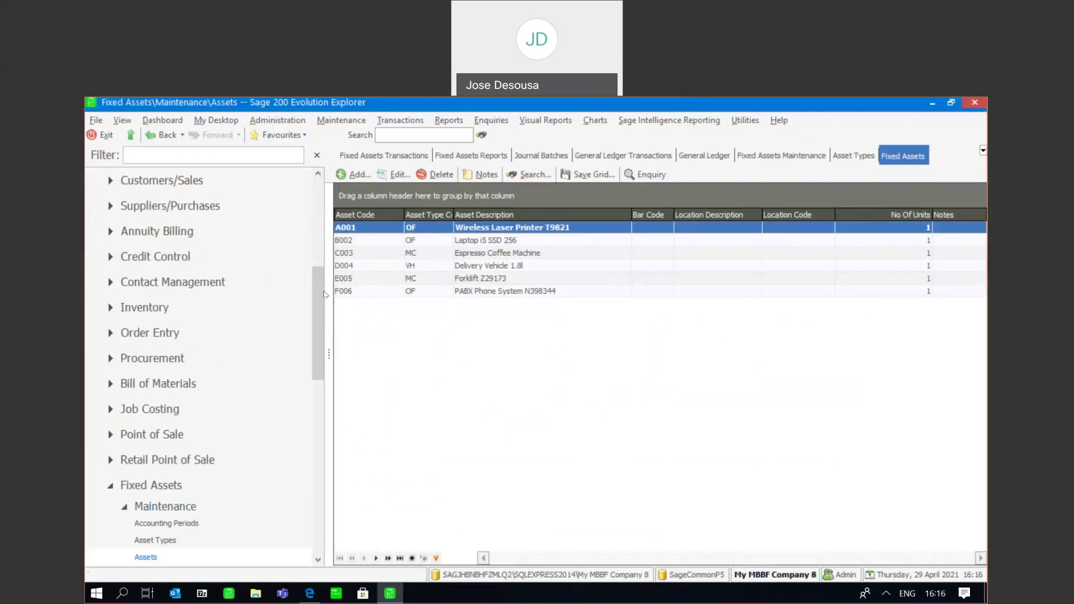
Step: Bring up the Book Depreciation report settings from Fixed Assets Reports
drag(325, 293, 336, 405)
click(196, 412)
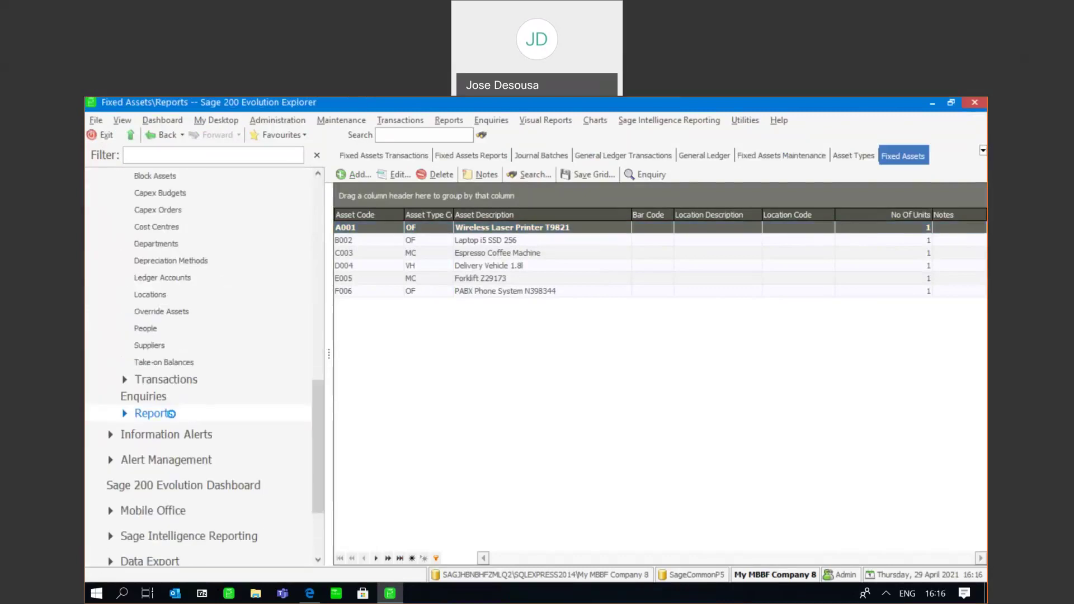
click(632, 474)
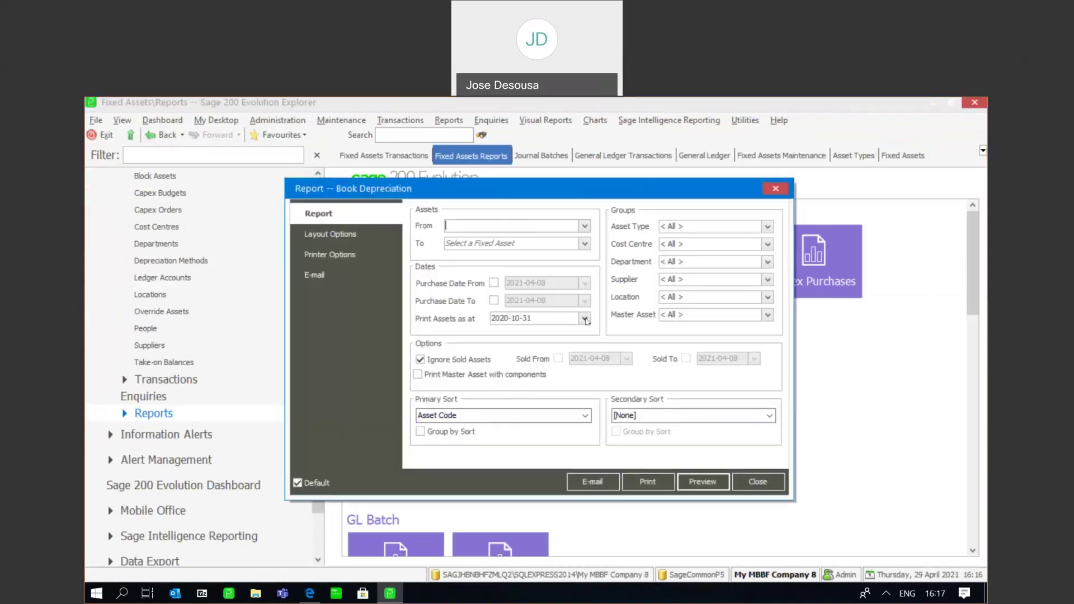
Step: Preview the Book Depreciation listing with assets printed as at 2020-11-30
click(584, 318)
click(547, 332)
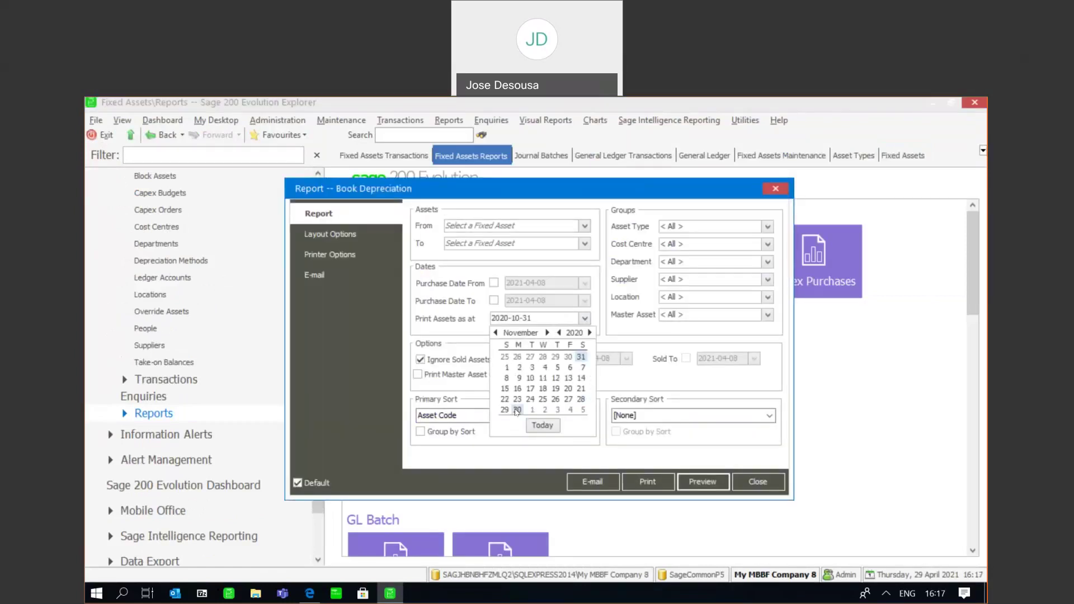
click(516, 411)
click(701, 483)
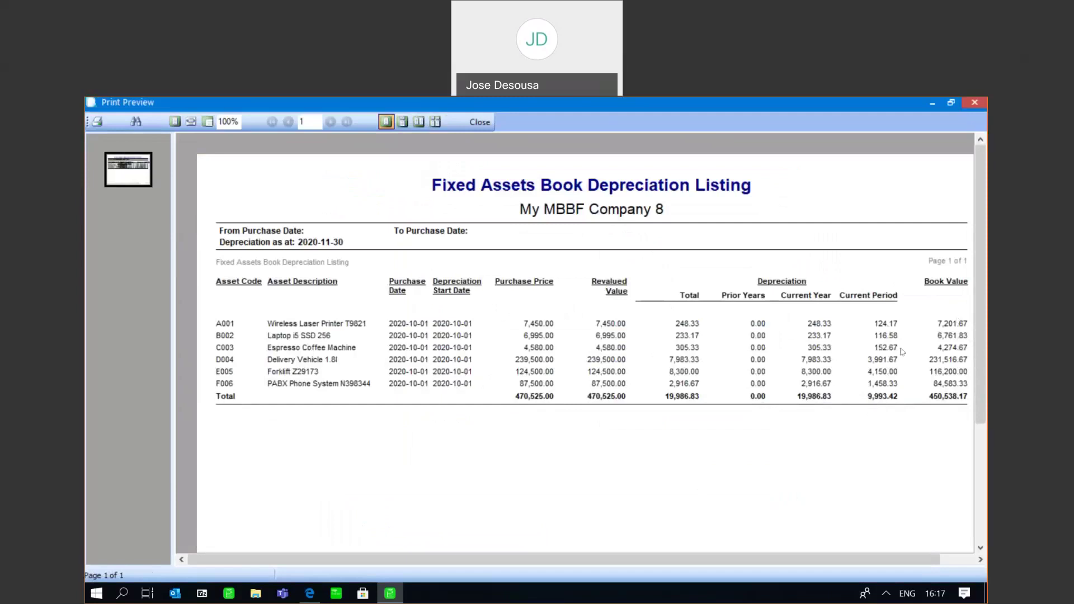
Step: Close the report preview and its settings, returning to Fixed Assets transactions
click(490, 123)
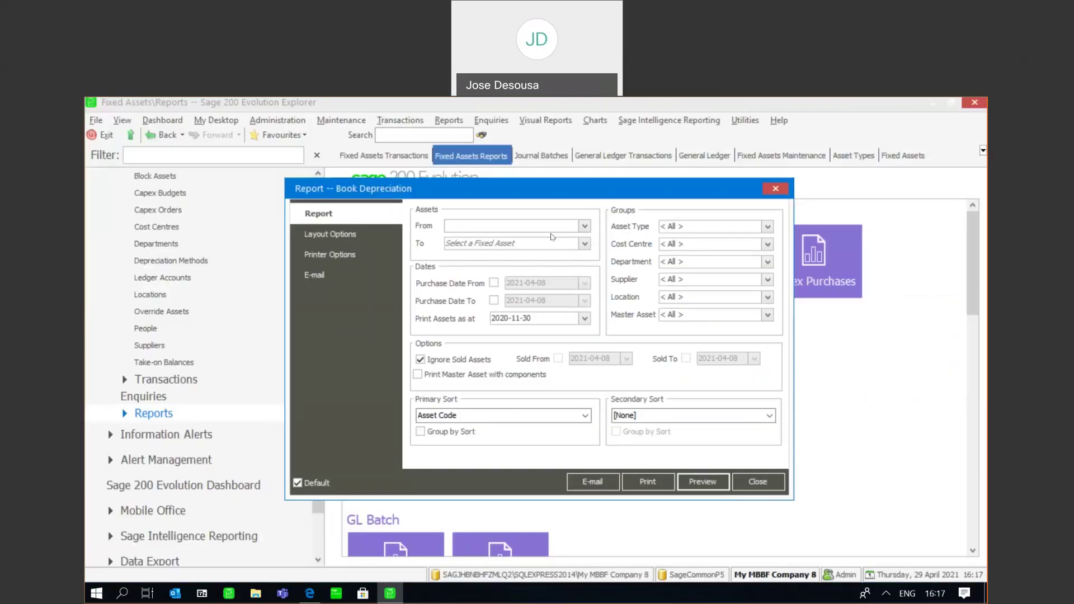
click(743, 484)
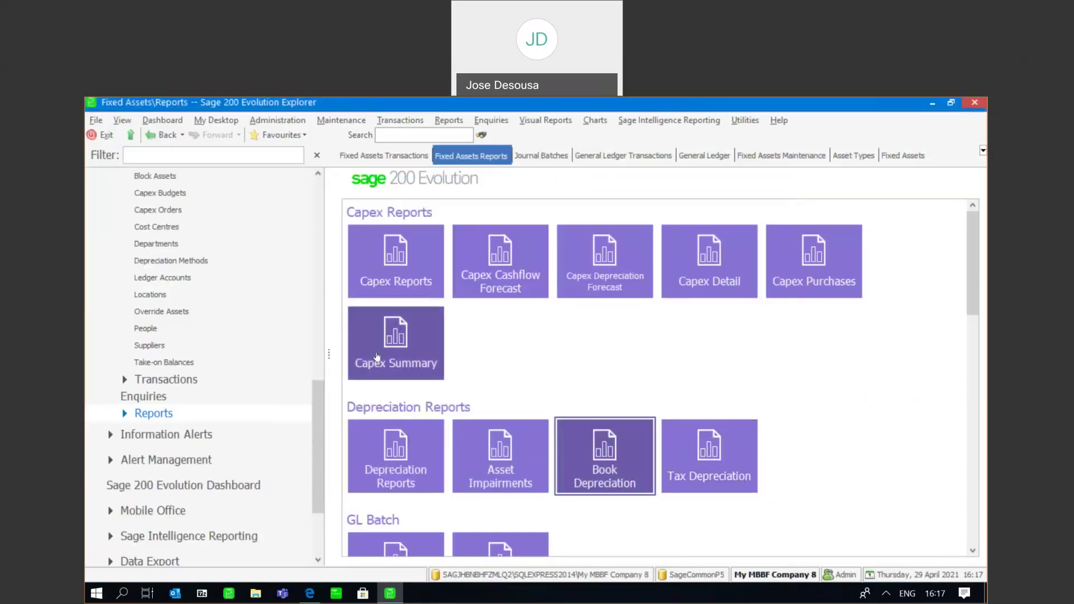
click(268, 381)
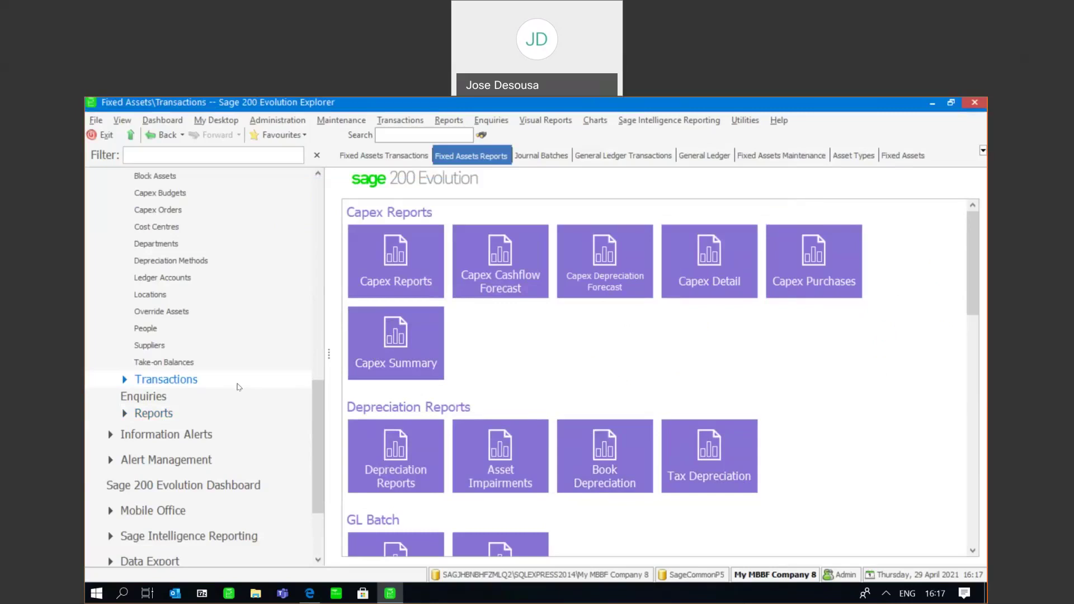
Step: Generate the GL depreciation batch entries for period 2020-11
click(381, 455)
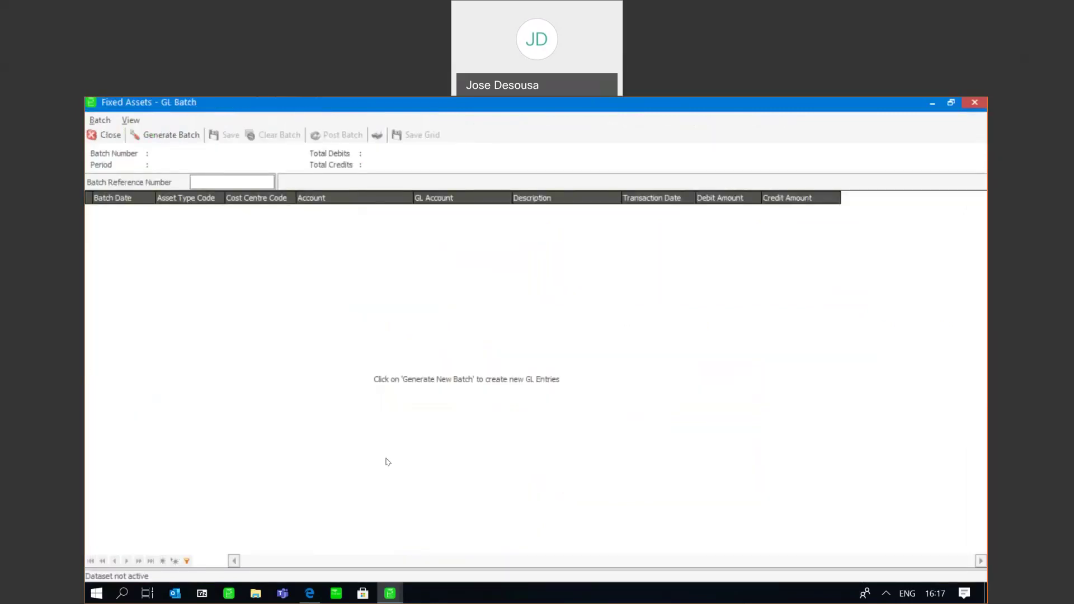
click(188, 139)
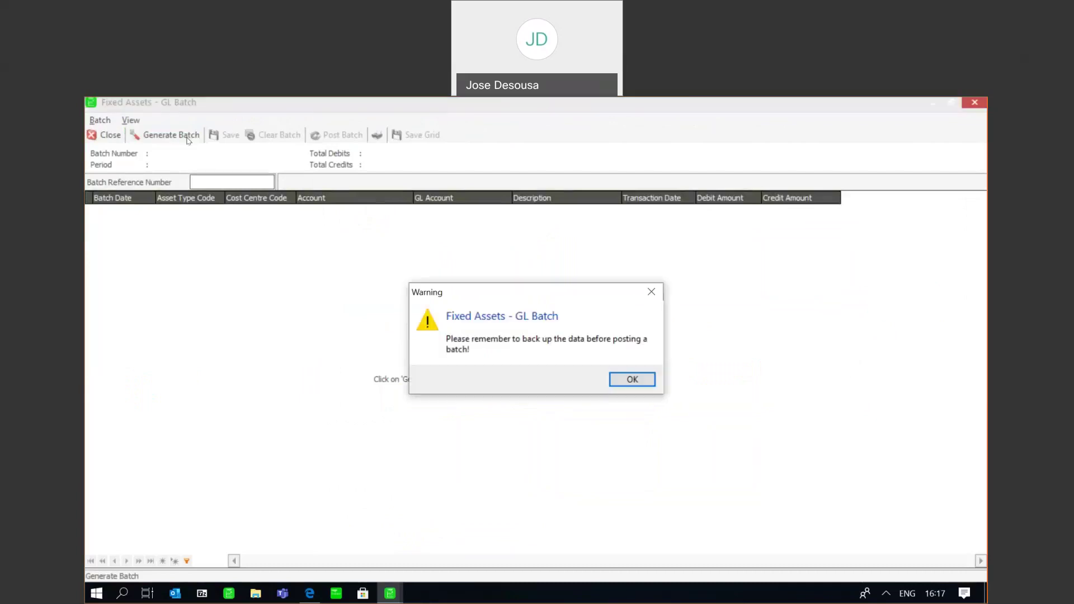
click(613, 383)
click(607, 339)
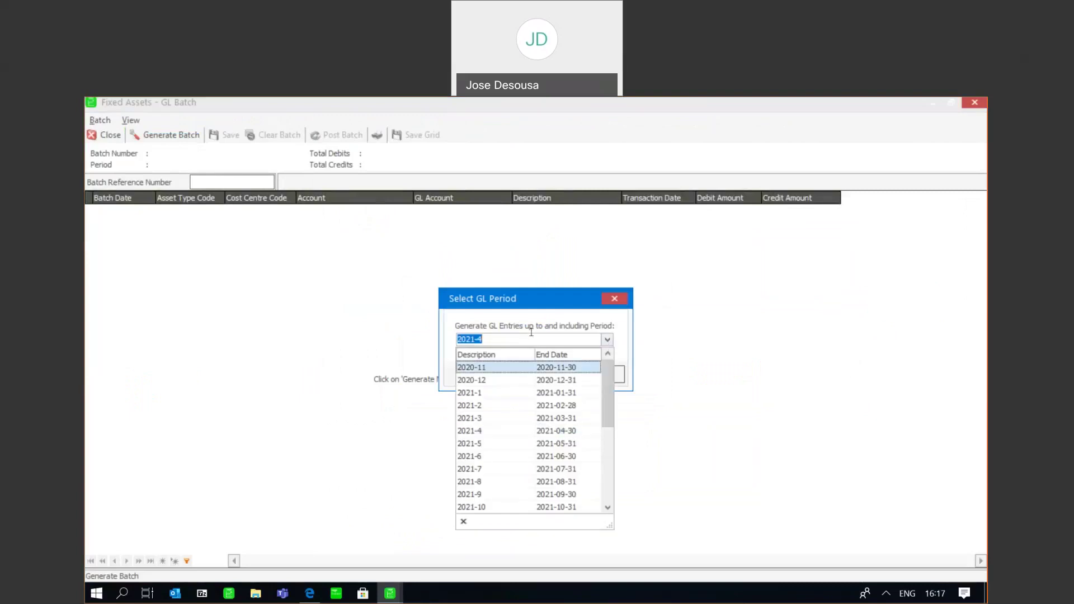
click(573, 371)
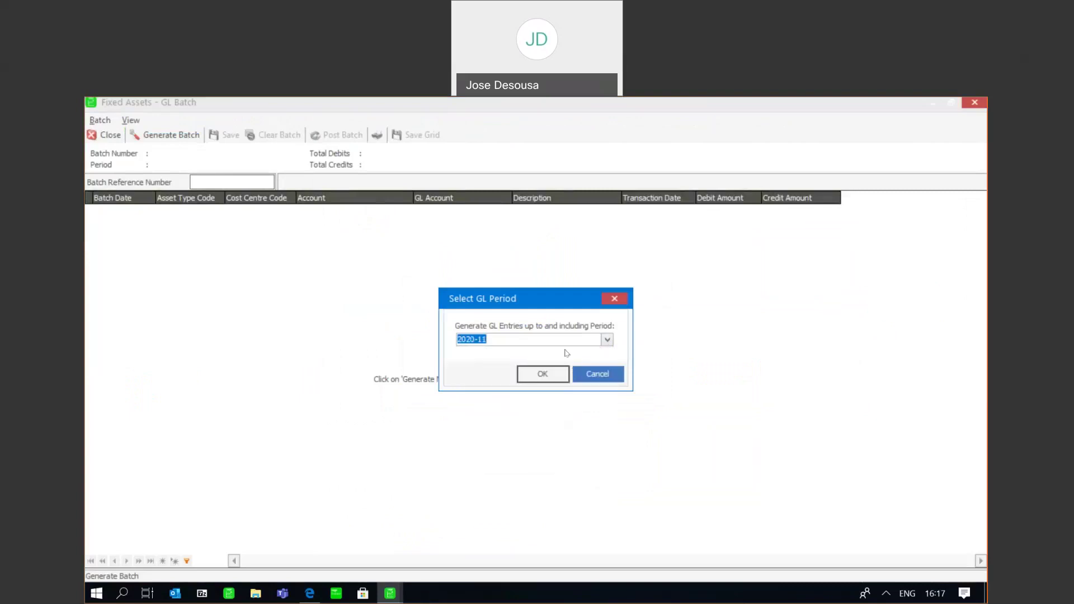
click(543, 379)
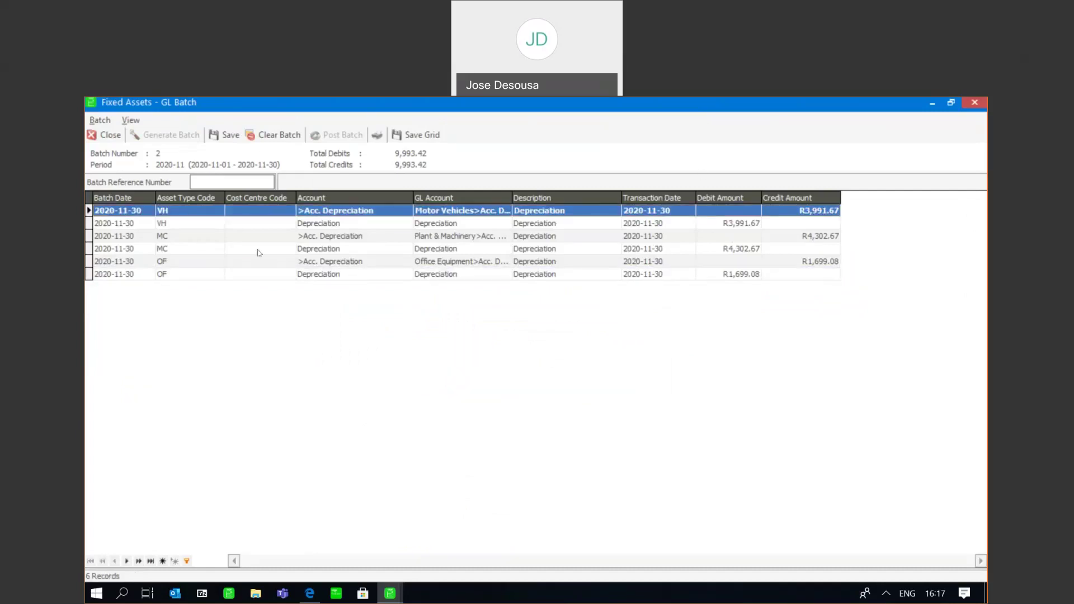
Step: Save the batch with reference 'Depreciation November 2020' and post it without printing
click(229, 135)
click(199, 179)
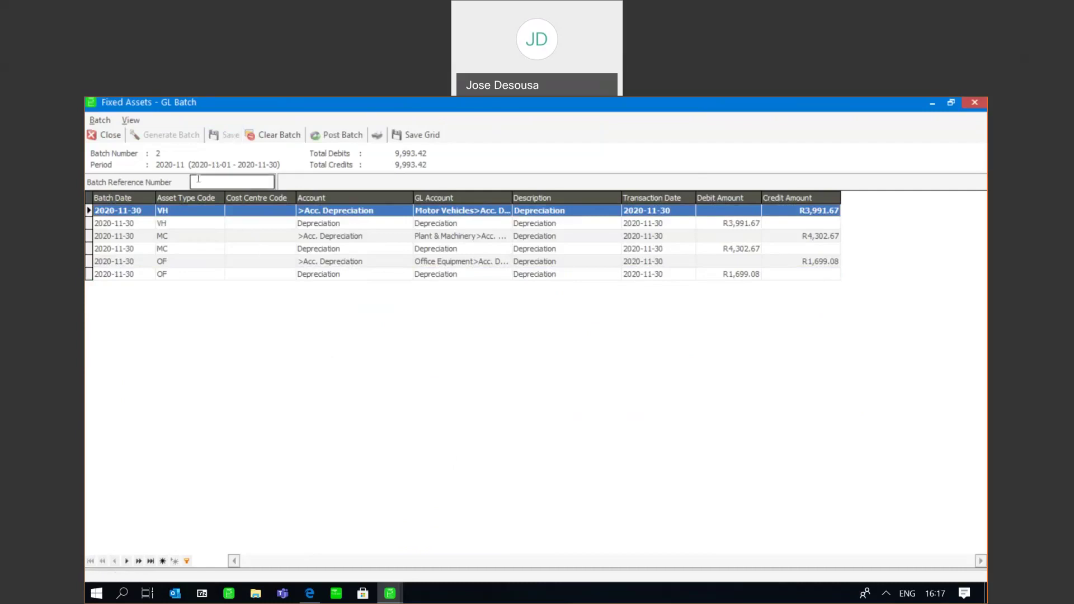
text(De)
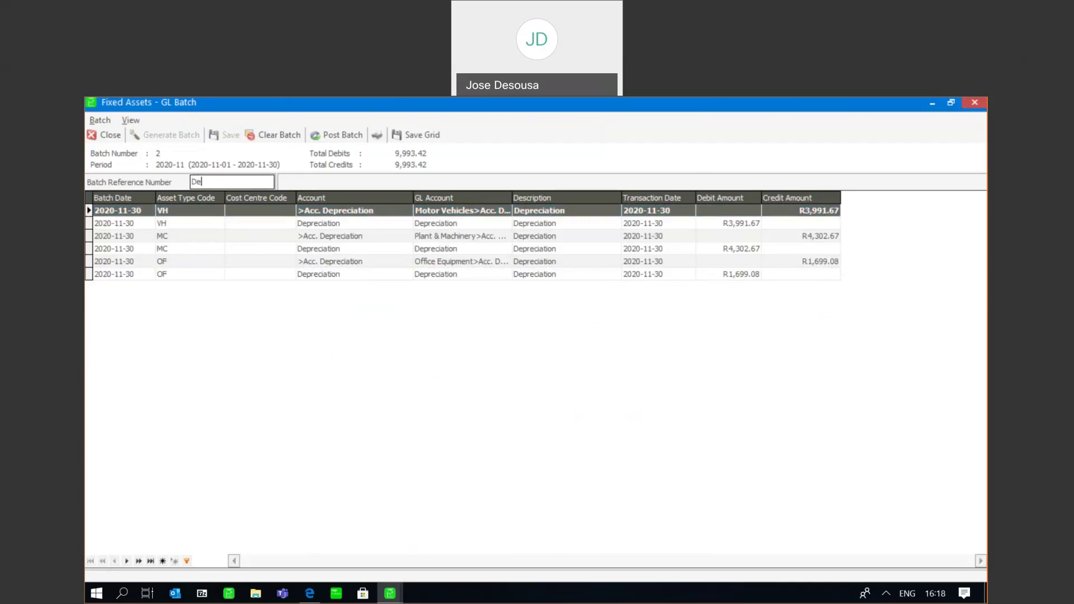
text(pre)
text(ciatio)
text(n )
text(Nove)
text(mber )
text(2020)
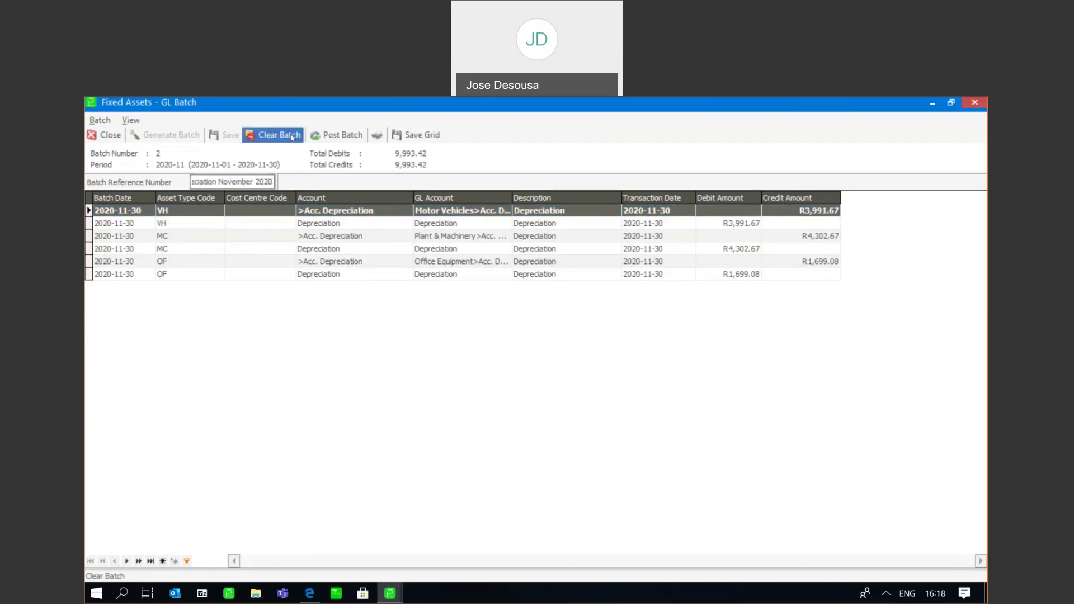
click(332, 138)
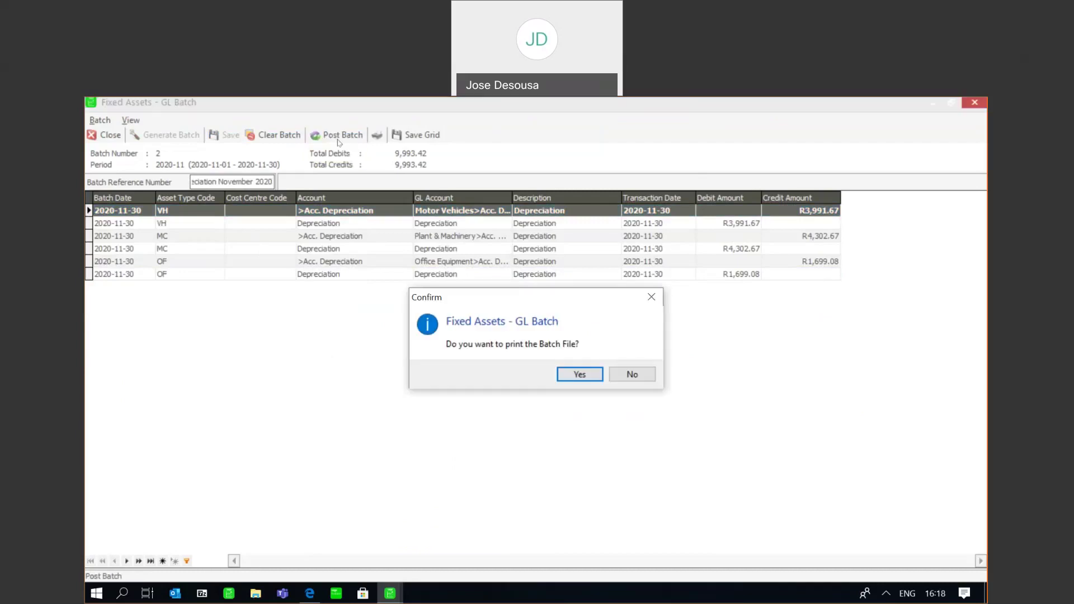
click(623, 375)
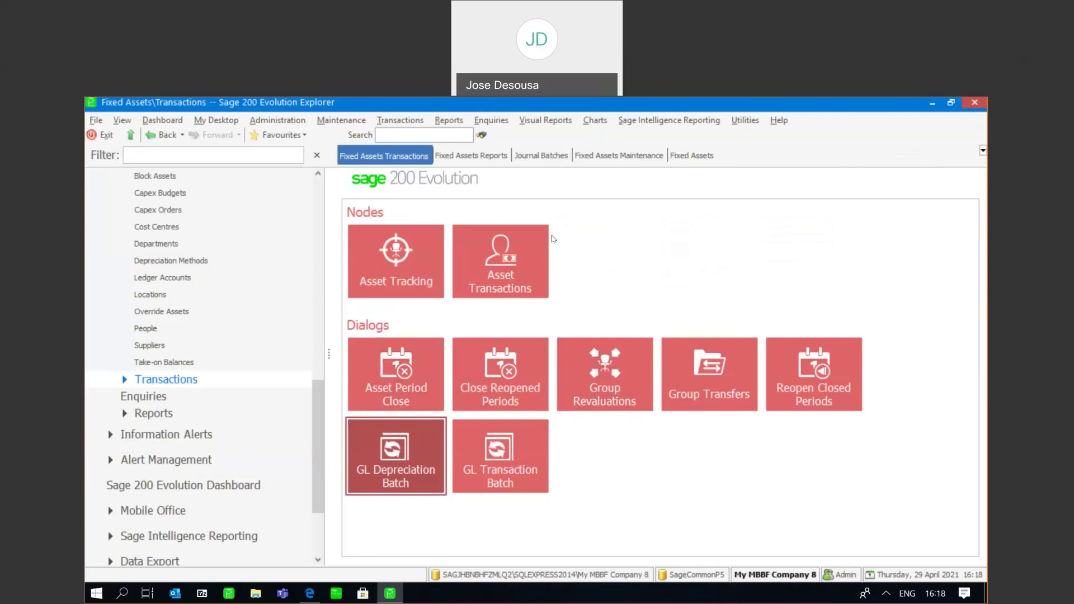
Step: Validate journal batch JB001's November entries (9,993.42) and post them to the ledger
click(553, 157)
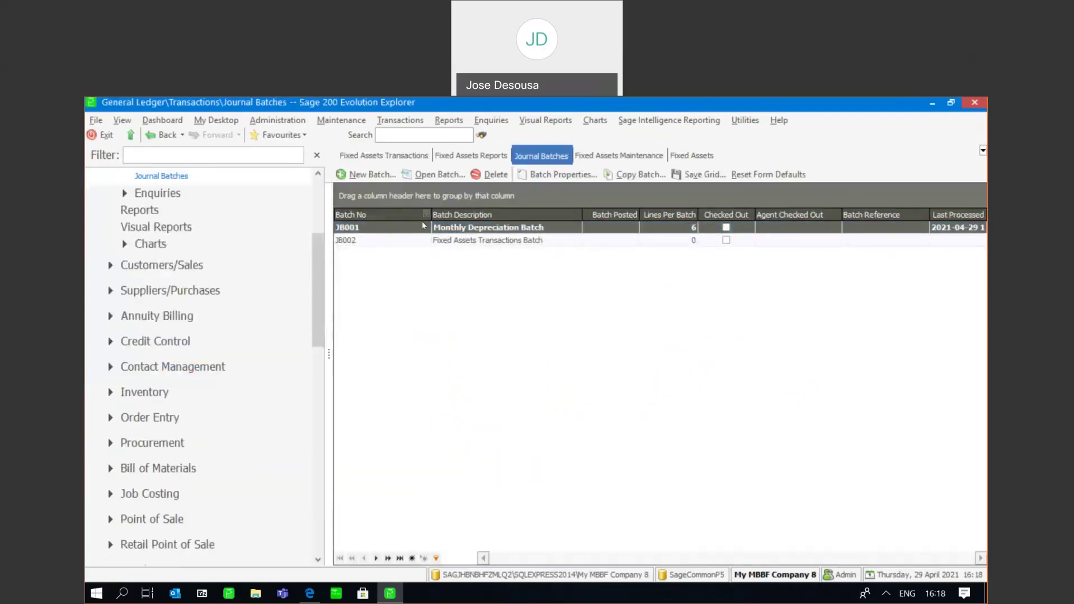
click(429, 174)
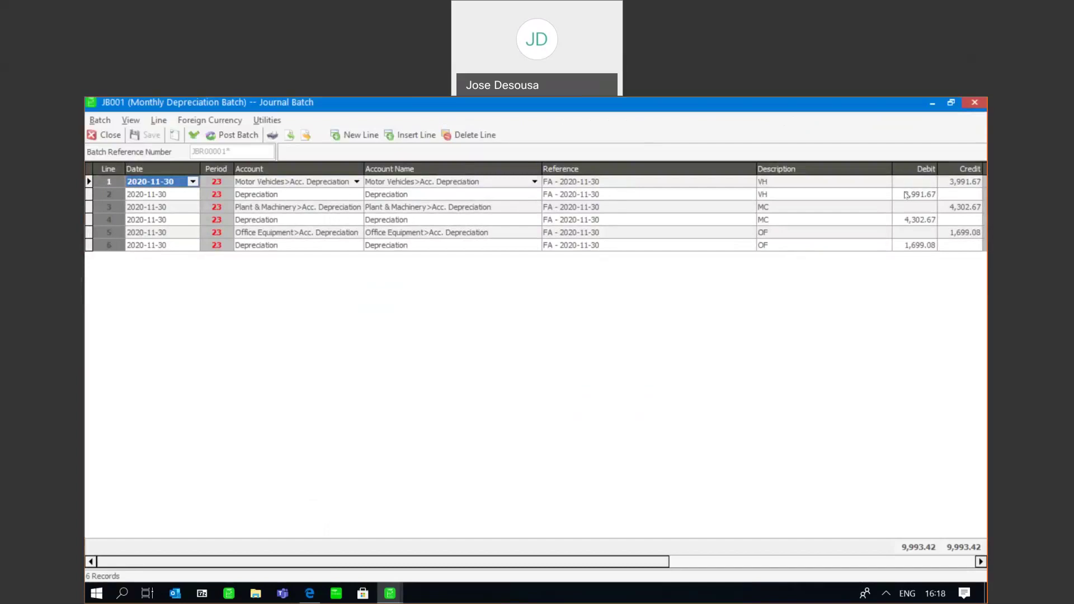
click(194, 135)
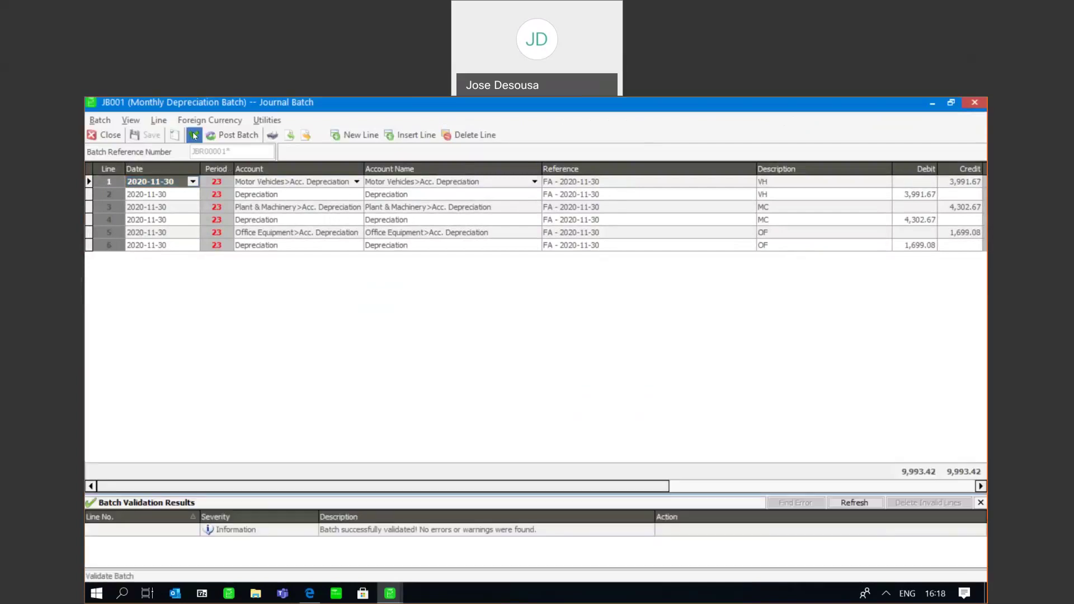
click(229, 136)
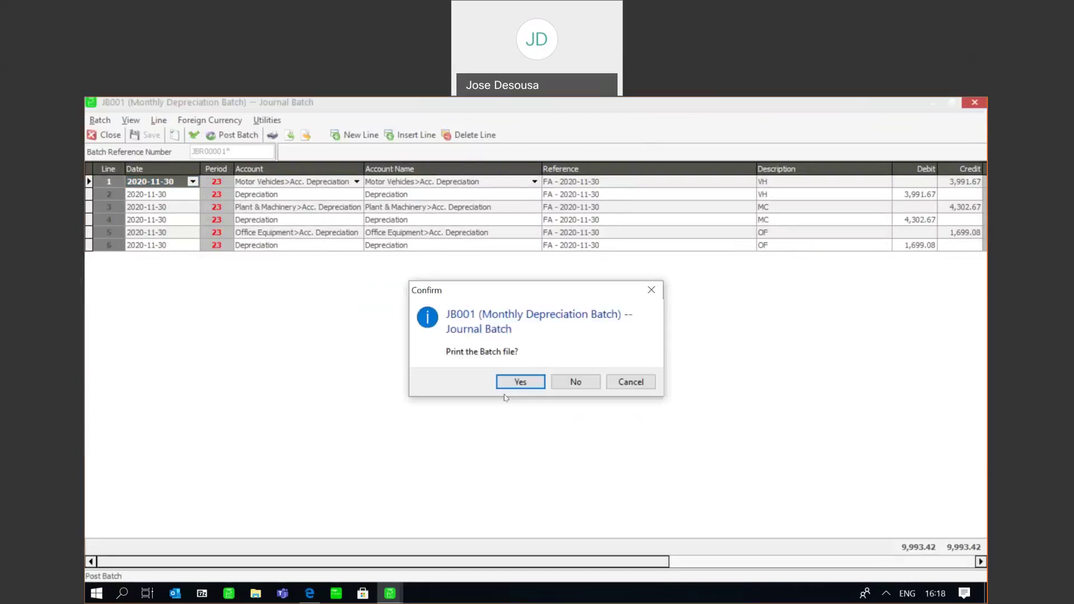
click(580, 382)
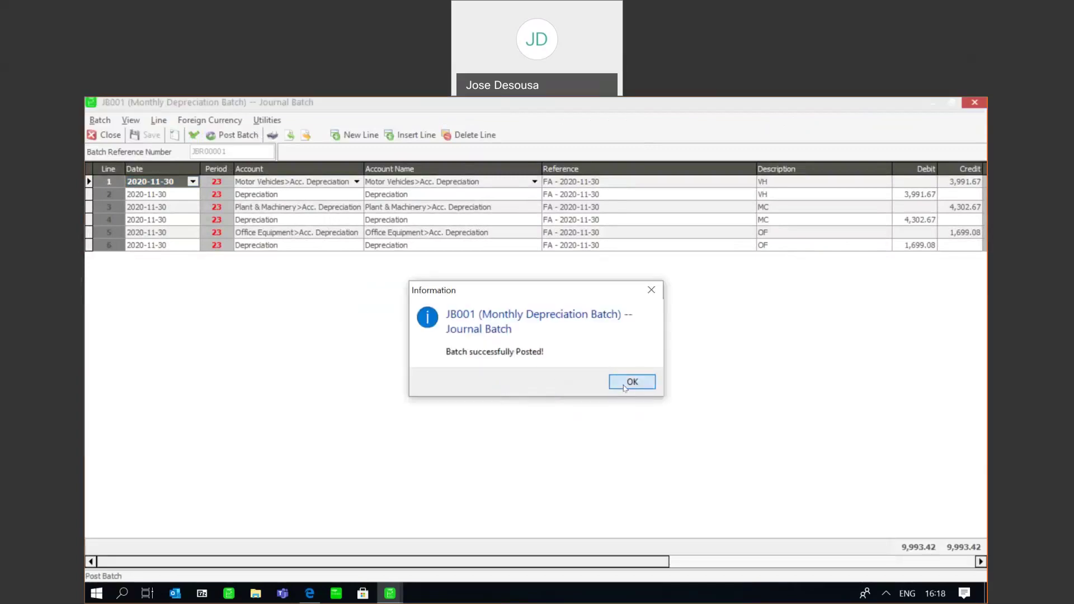
click(625, 385)
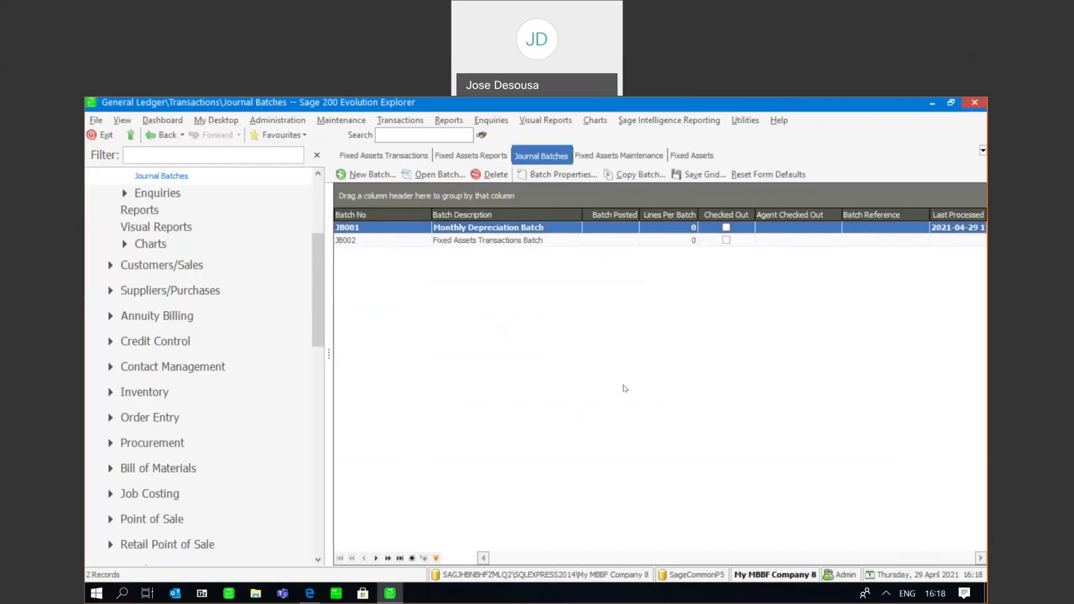